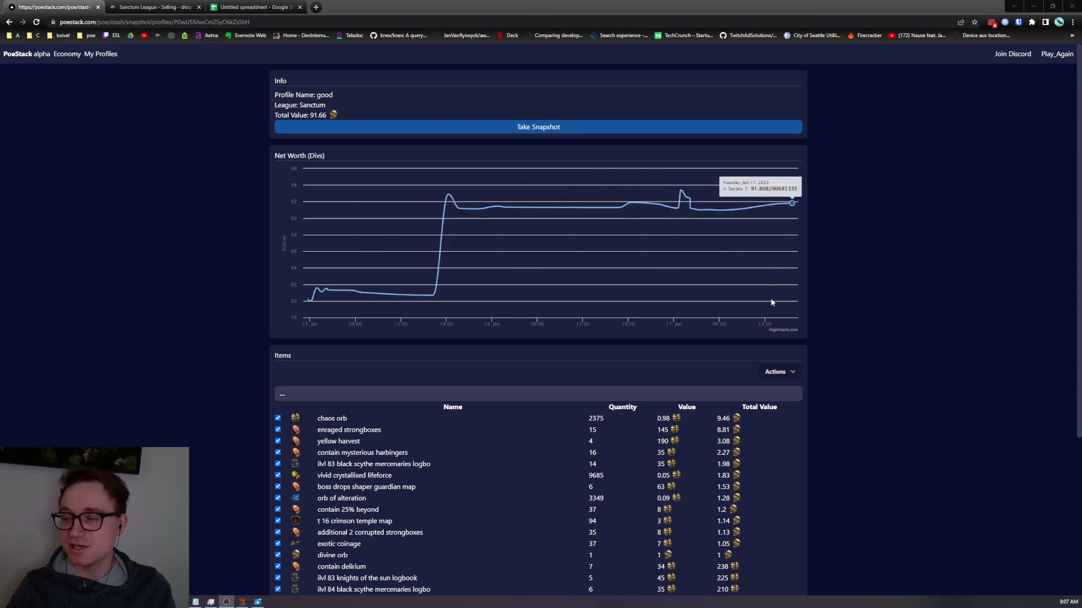
Filter the profile's item list by the essence tag and highlight its total value.
scroll(414, 265, down, 1)
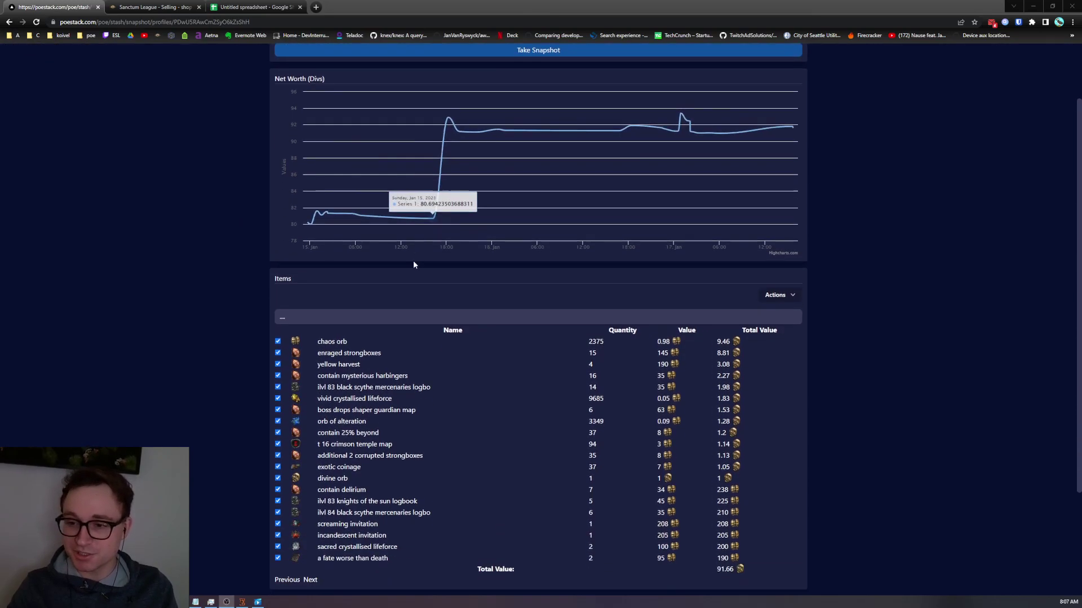
scroll(413, 264, down, 2)
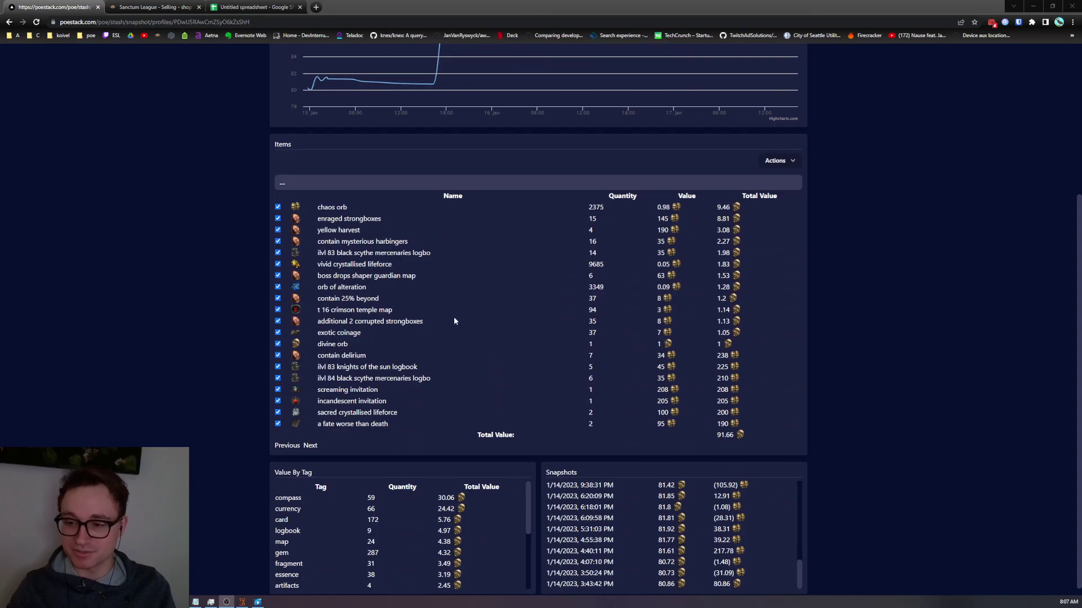
click(350, 183)
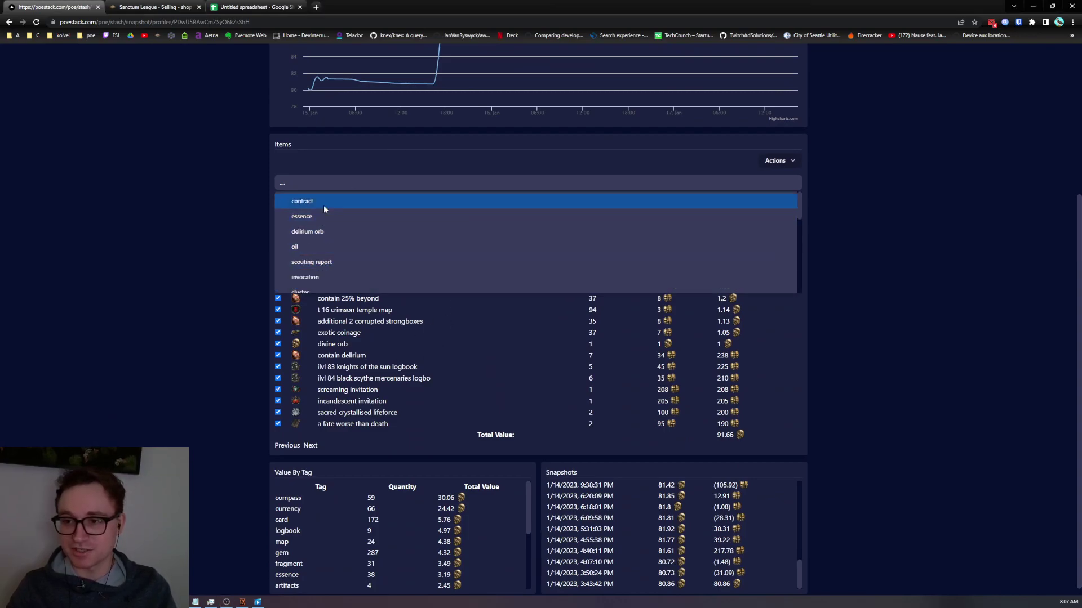
scroll(339, 246, down, 1)
key(Up)
key(Up)
key(Up)
key(Up)
key(Up)
key(Return)
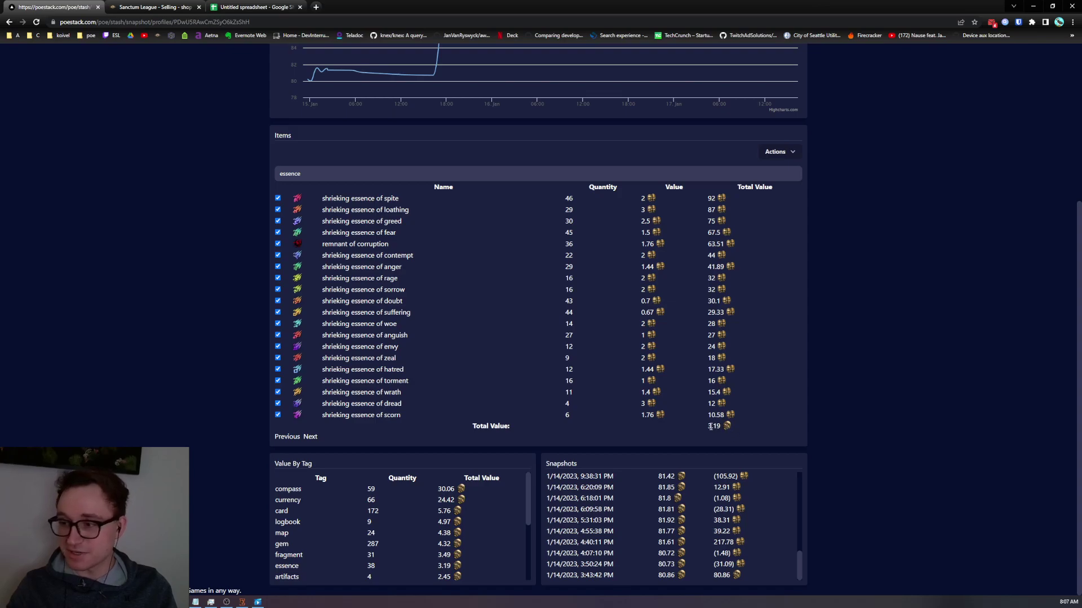
drag(708, 427, 725, 426)
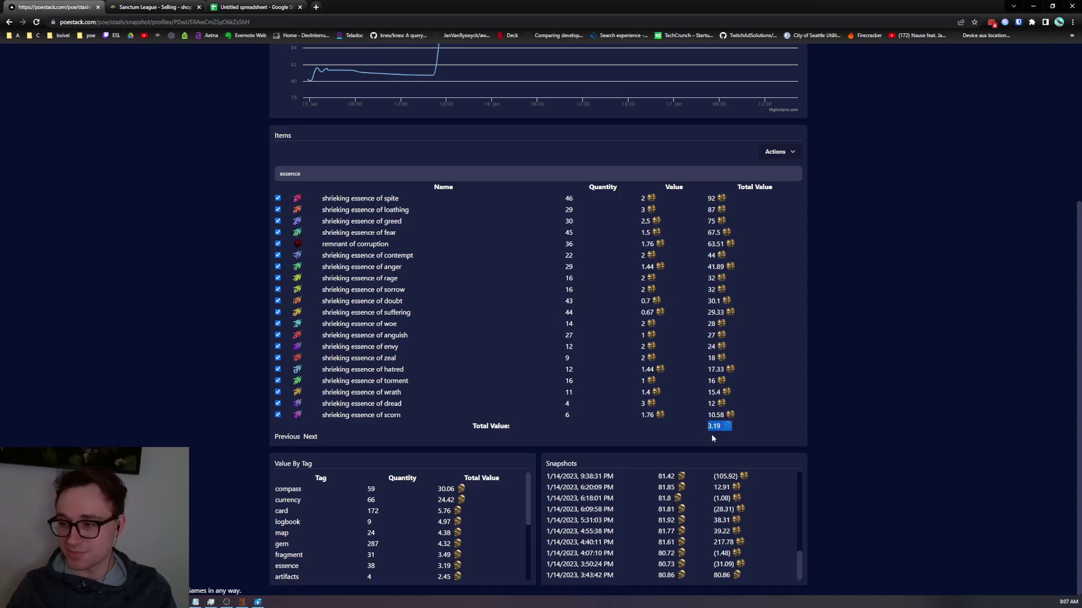
Add the incubator tag to the item filter alongside essence.
click(440, 180)
scroll(335, 265, down, 4)
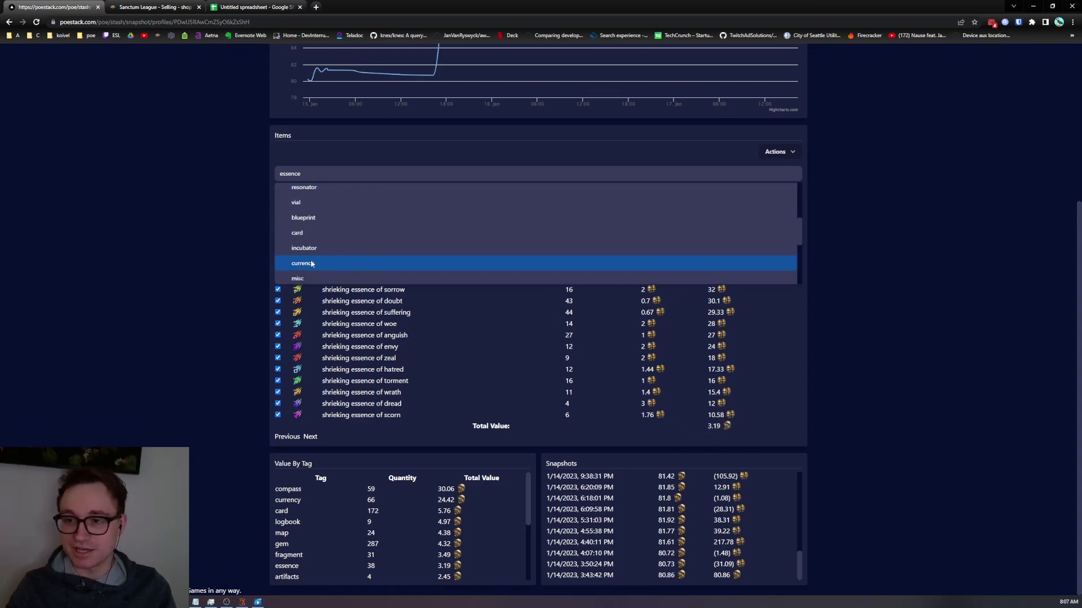
click(317, 248)
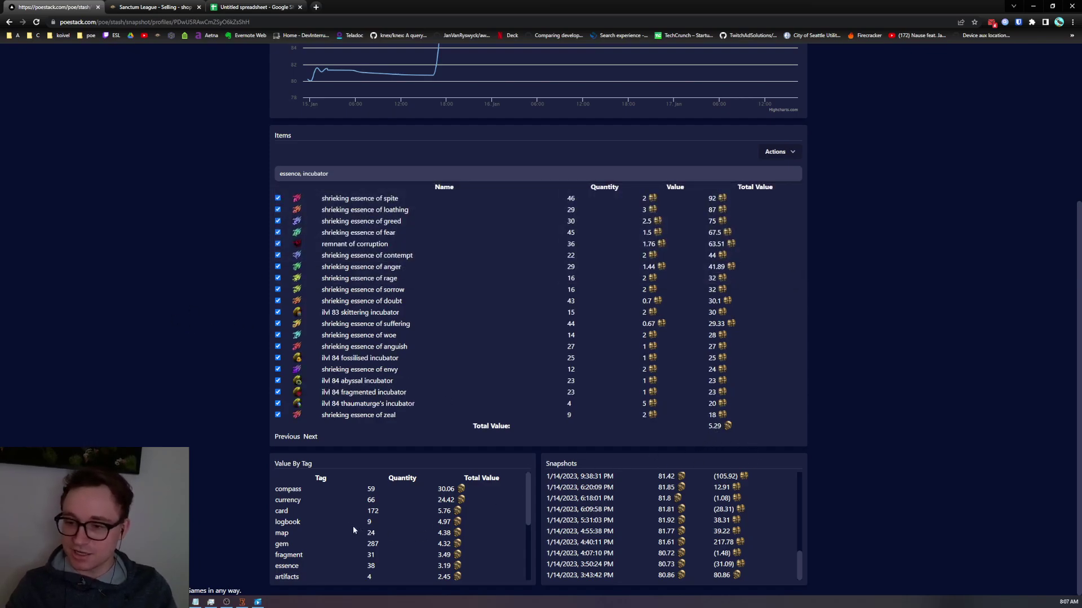
Examine the value breakdown by tag, the snapshot history with its value changes, and the net worth chart.
scroll(353, 524, down, 3)
scroll(423, 564, up, 4)
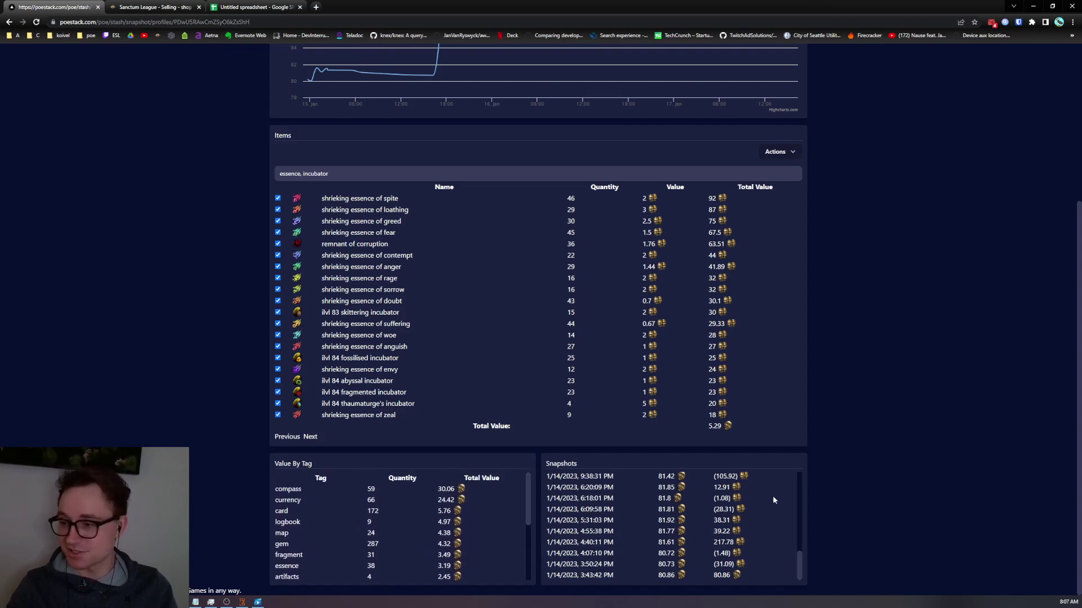
scroll(793, 532, up, 10)
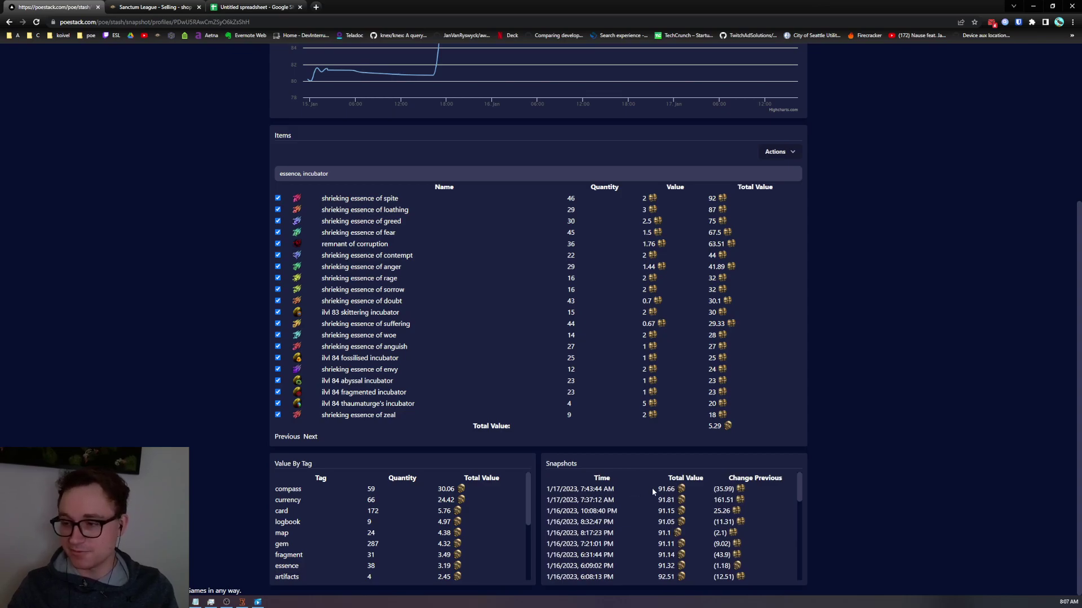
scroll(652, 488, down, 3)
scroll(699, 521, up, 3)
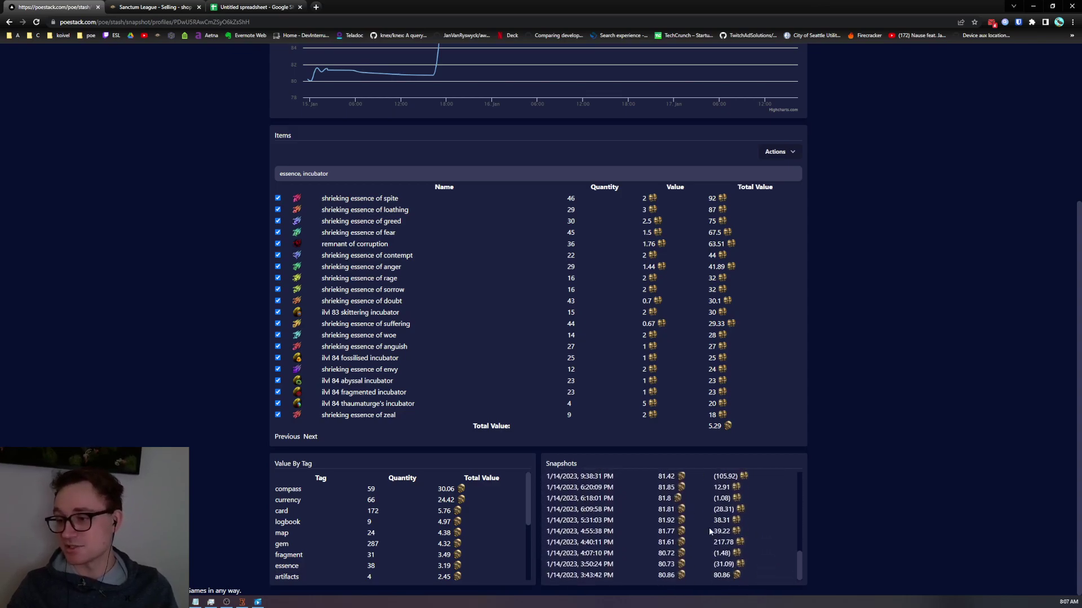
scroll(970, 392, up, 5)
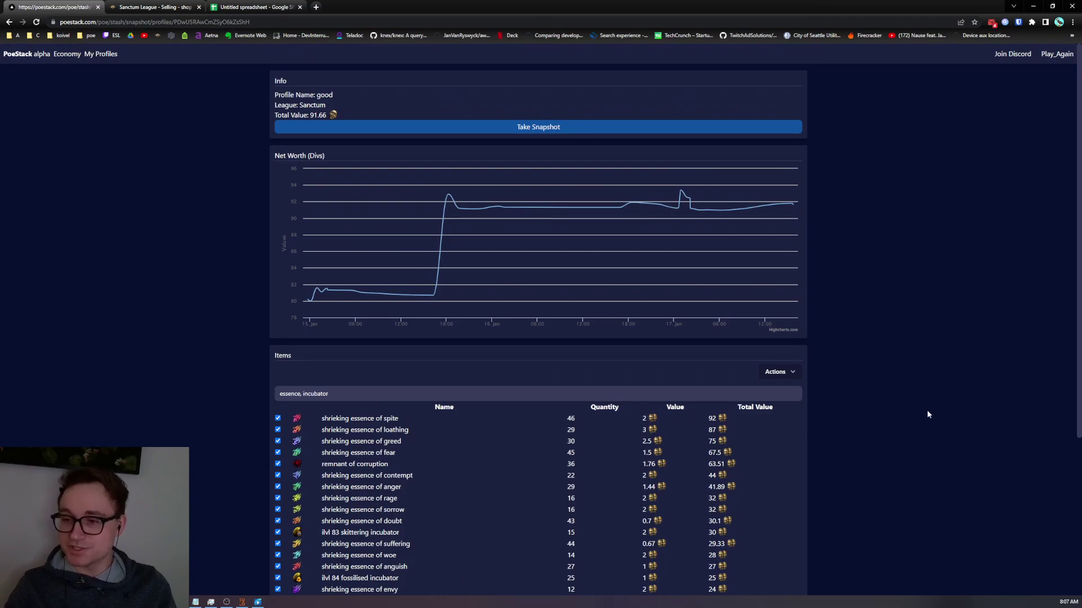
scroll(907, 397, down, 2)
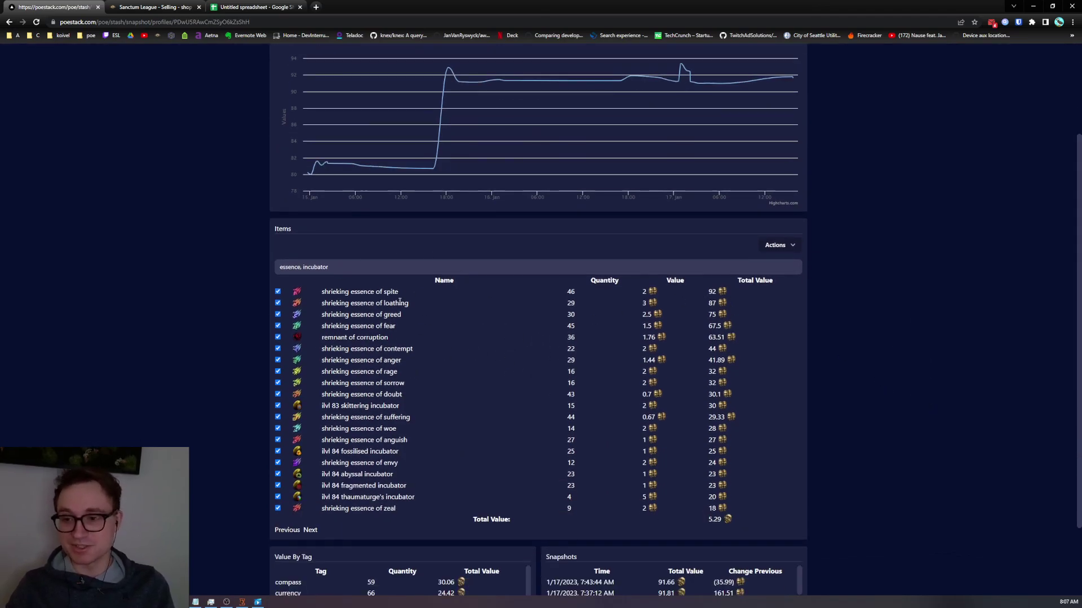
scroll(189, 254, up, 2)
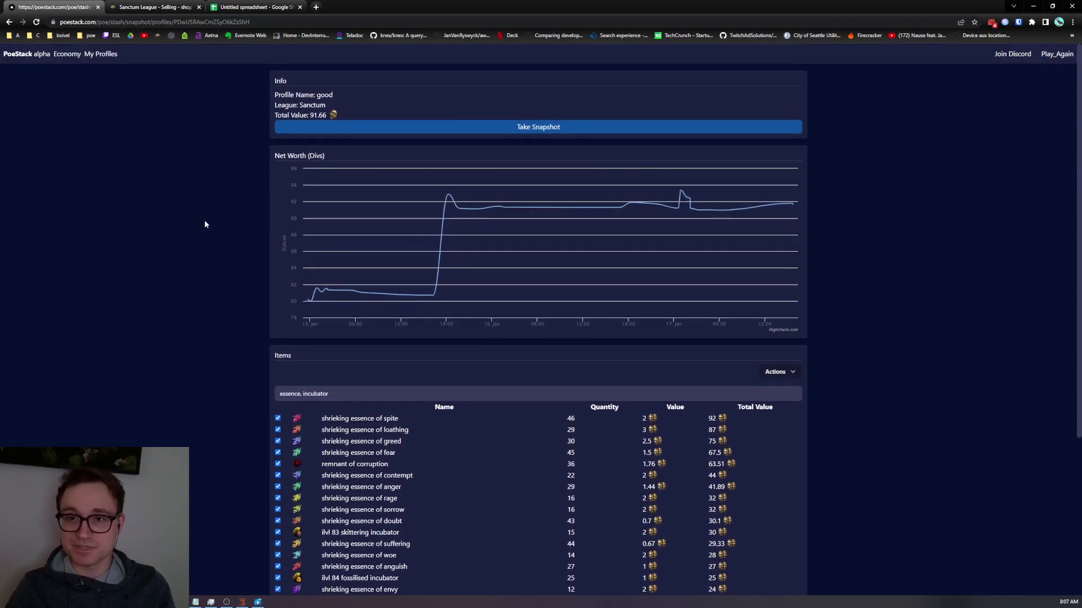
Create a new profile named "gumball + compasses" with the league set to Sanctum and visibility set to Public.
click(96, 54)
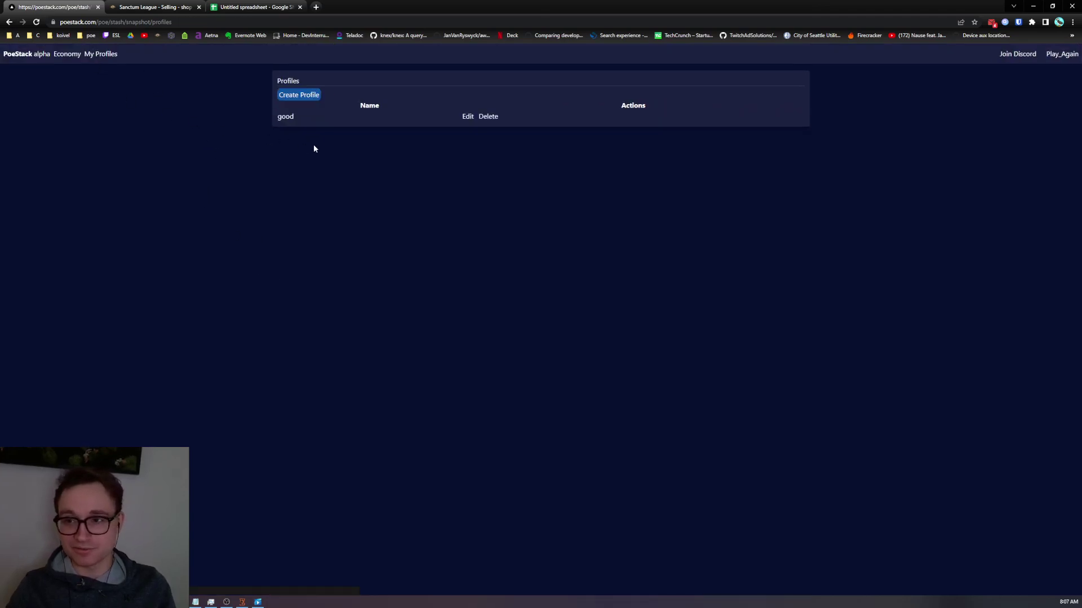
click(288, 95)
click(301, 100)
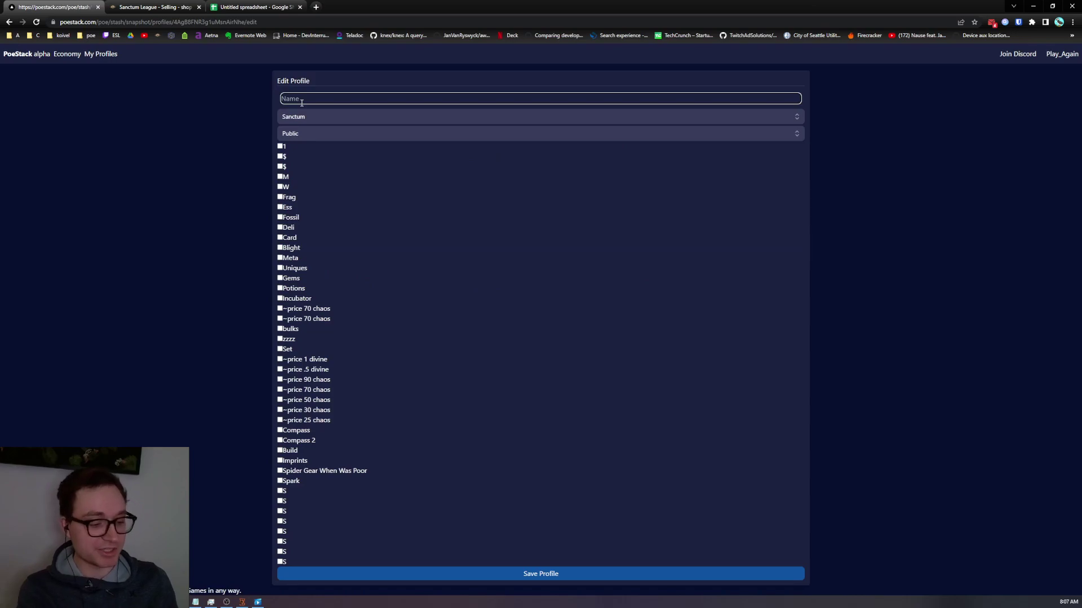
text(gumball)
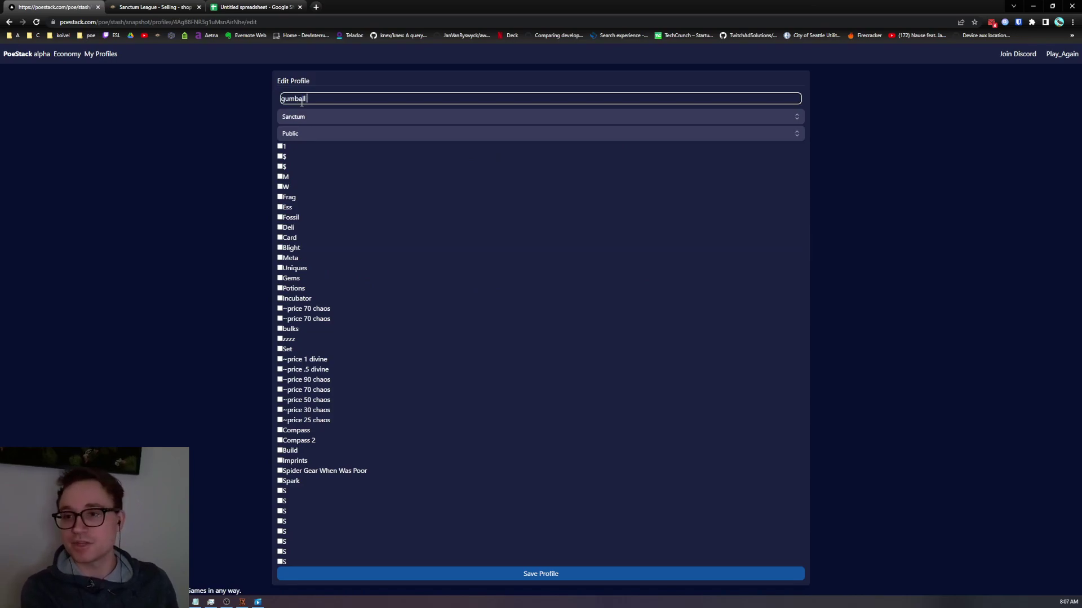
text( + compasses)
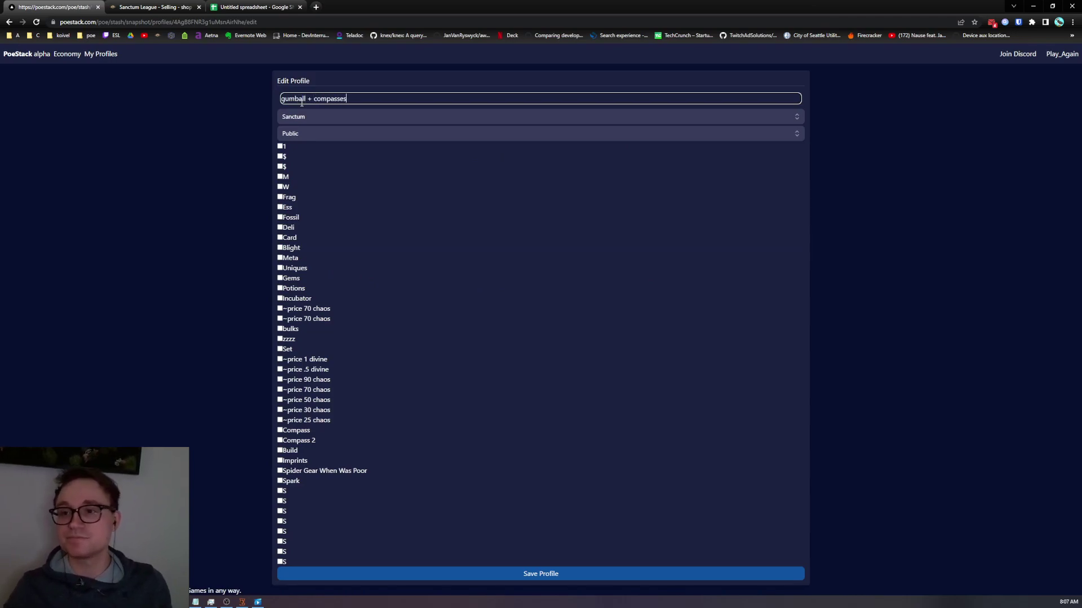
click(308, 115)
click(310, 133)
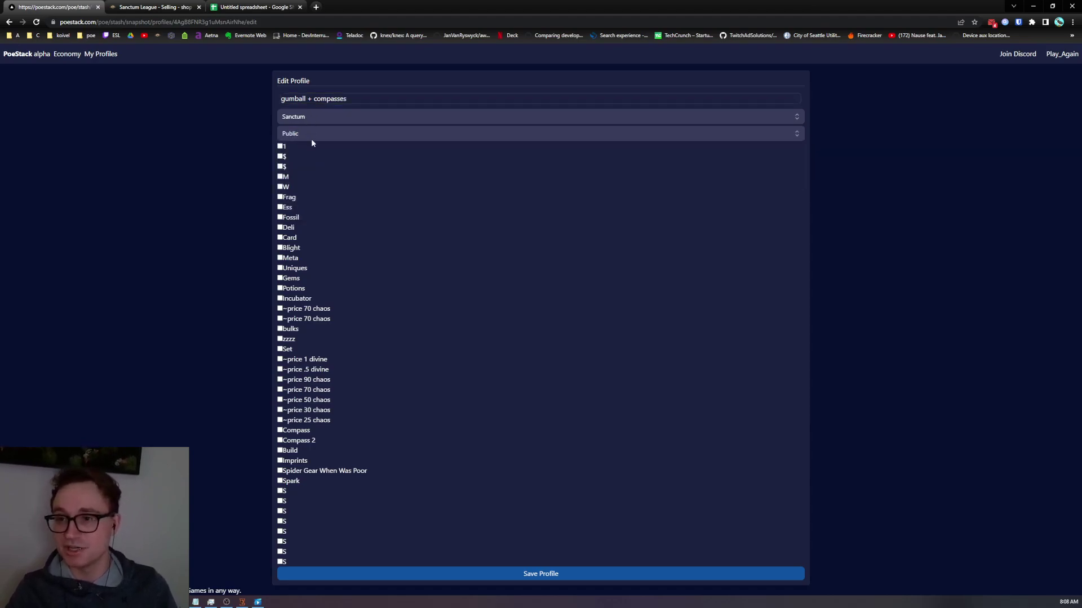
click(312, 136)
click(313, 153)
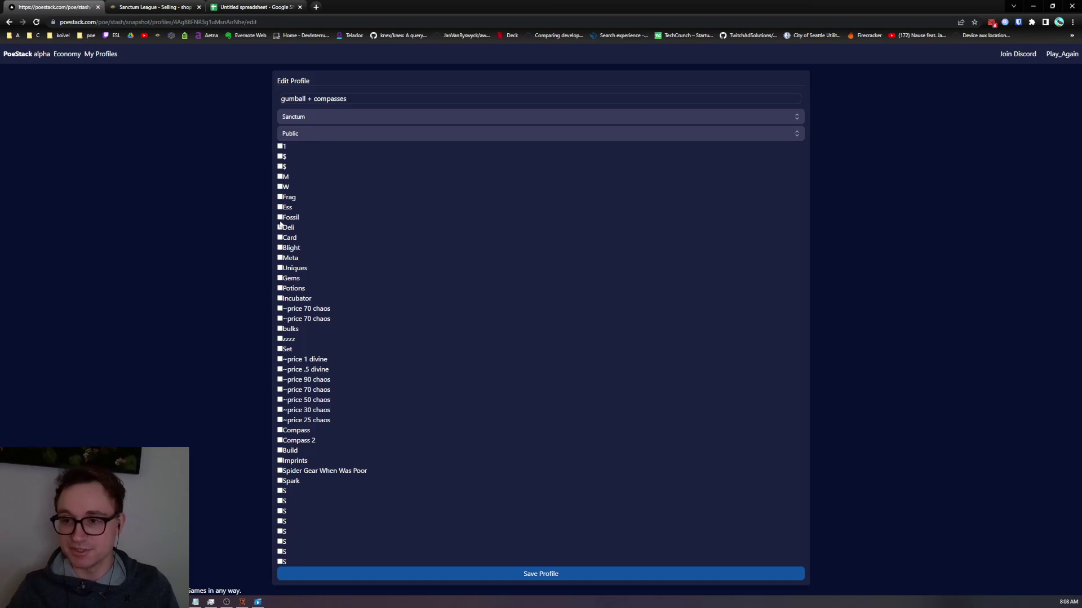
Include the Frag, Ess, Fossil, Card, Incubator and Compass stash tabs in the profile and save it.
click(279, 198)
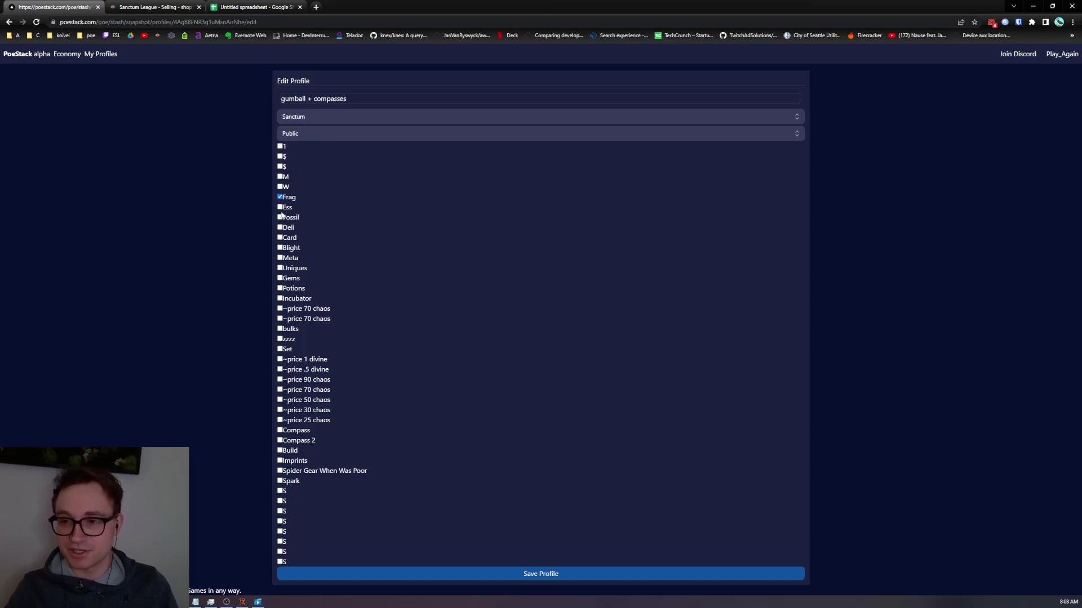
click(280, 208)
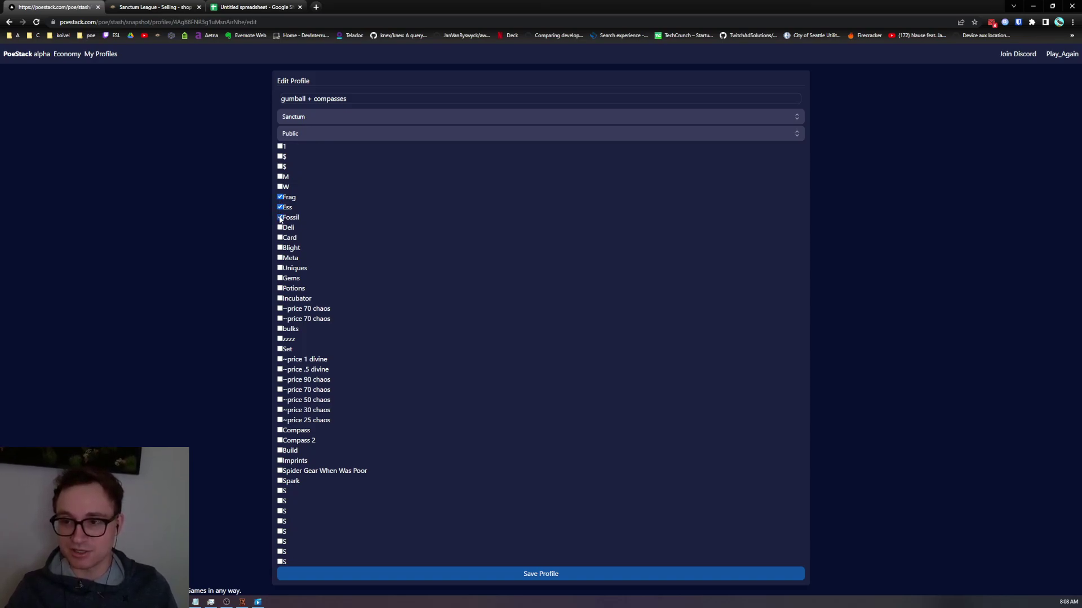
click(280, 218)
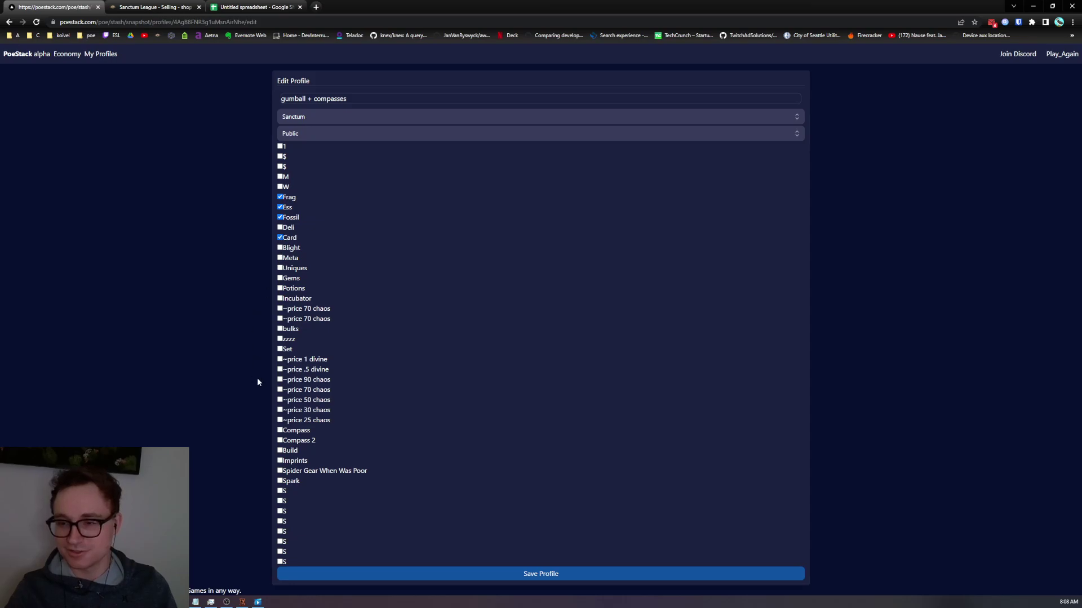
click(280, 299)
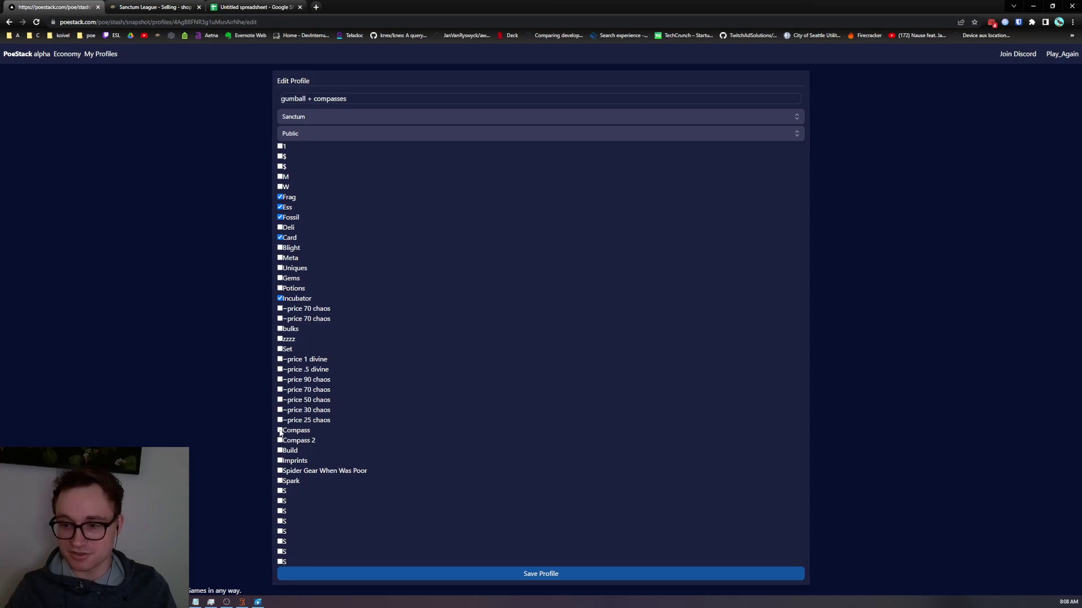
click(280, 431)
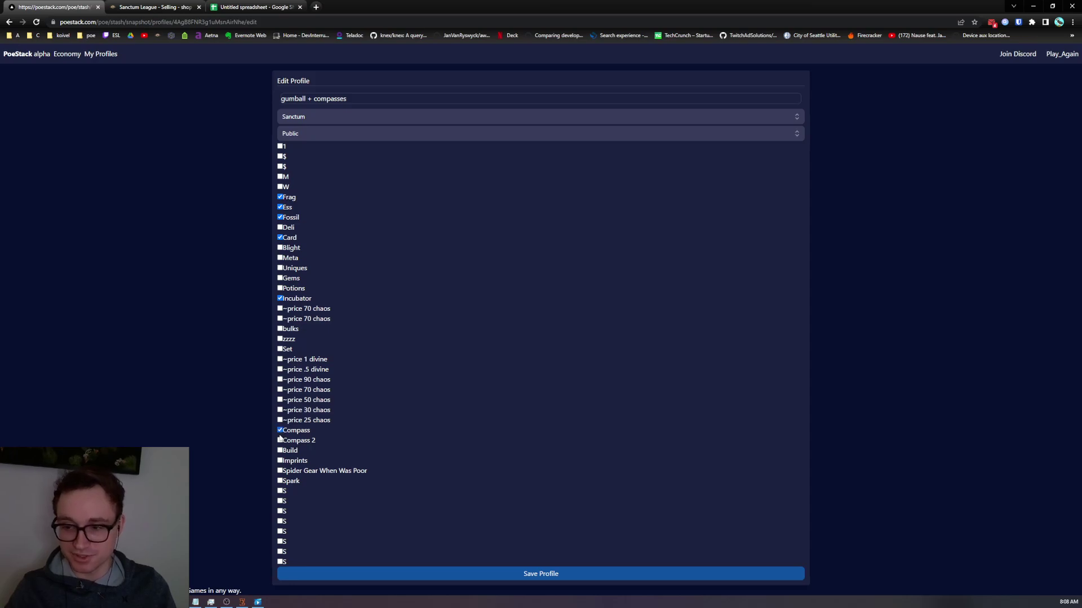
click(497, 574)
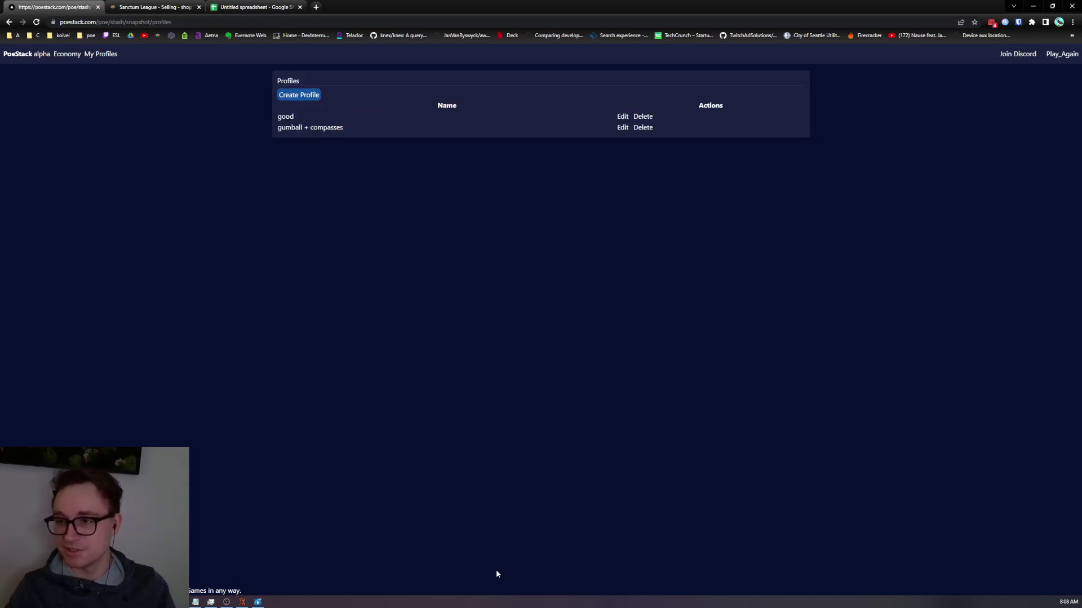
Open the "gumball + compasses" profile and take a snapshot of its stash tabs.
click(295, 130)
click(448, 131)
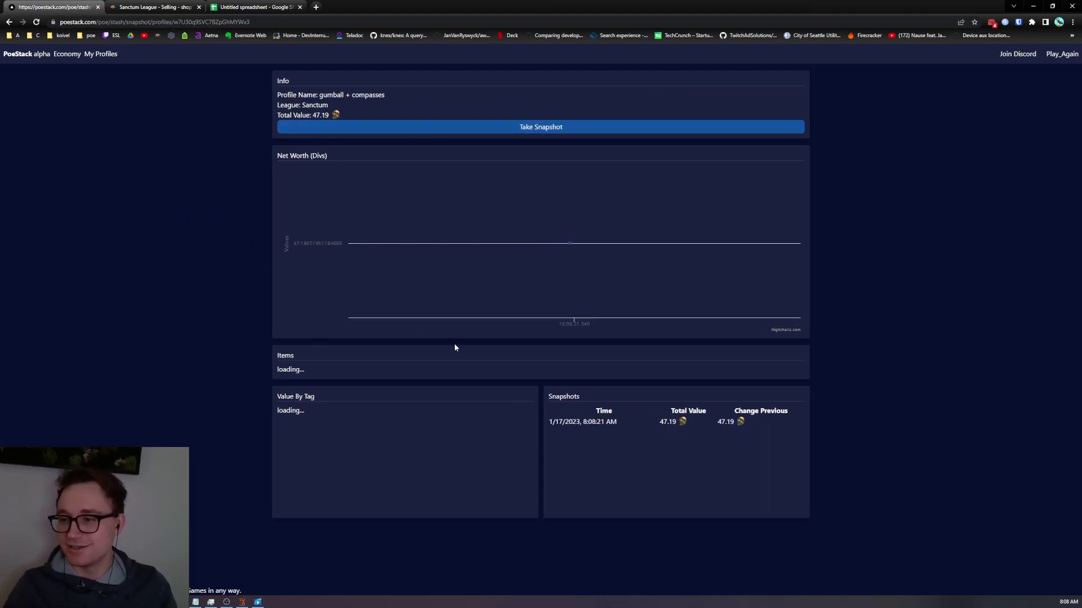
Examine the new snapshot's items, its value by tag and the actions available for the item list.
scroll(546, 423, down, 4)
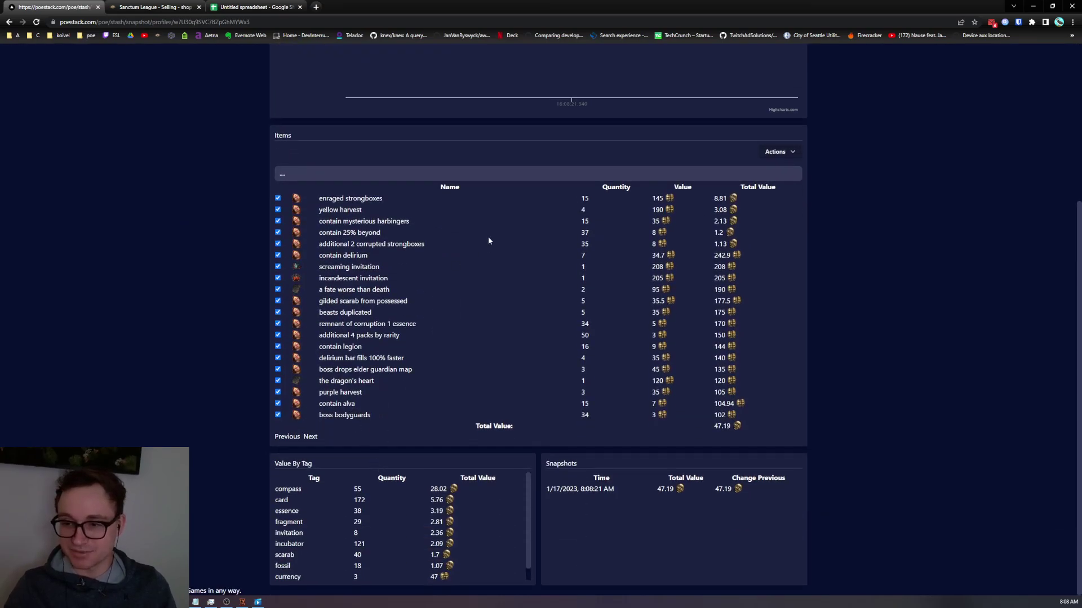
scroll(327, 544, down, 1)
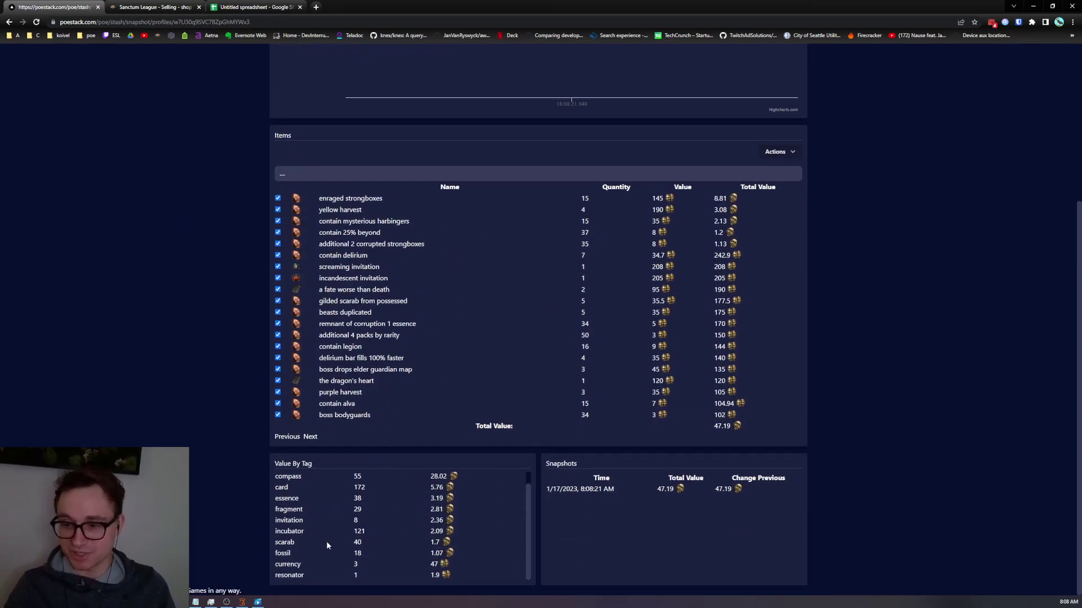
scroll(296, 543, up, 4)
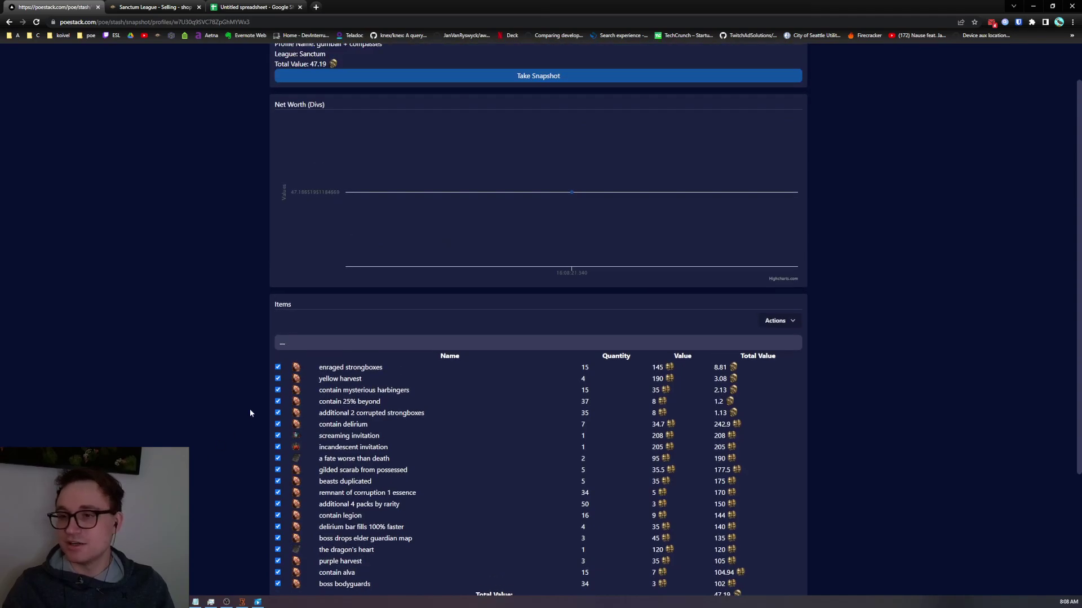
scroll(210, 418, down, 2)
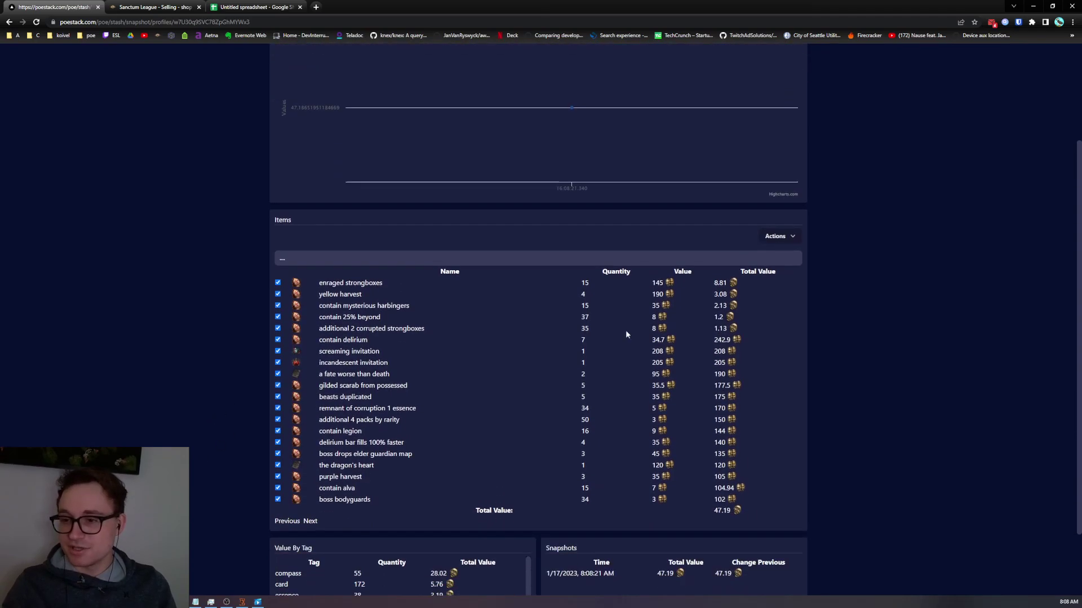
click(775, 237)
click(786, 263)
click(776, 236)
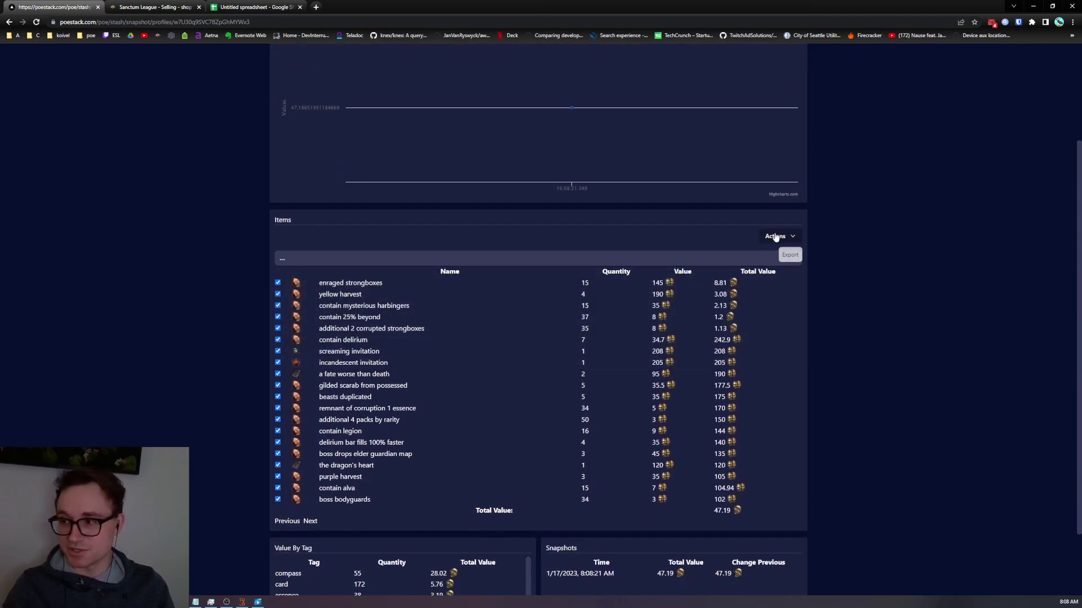
Filter the new snapshot's item list by the fragment and essence tags.
click(627, 261)
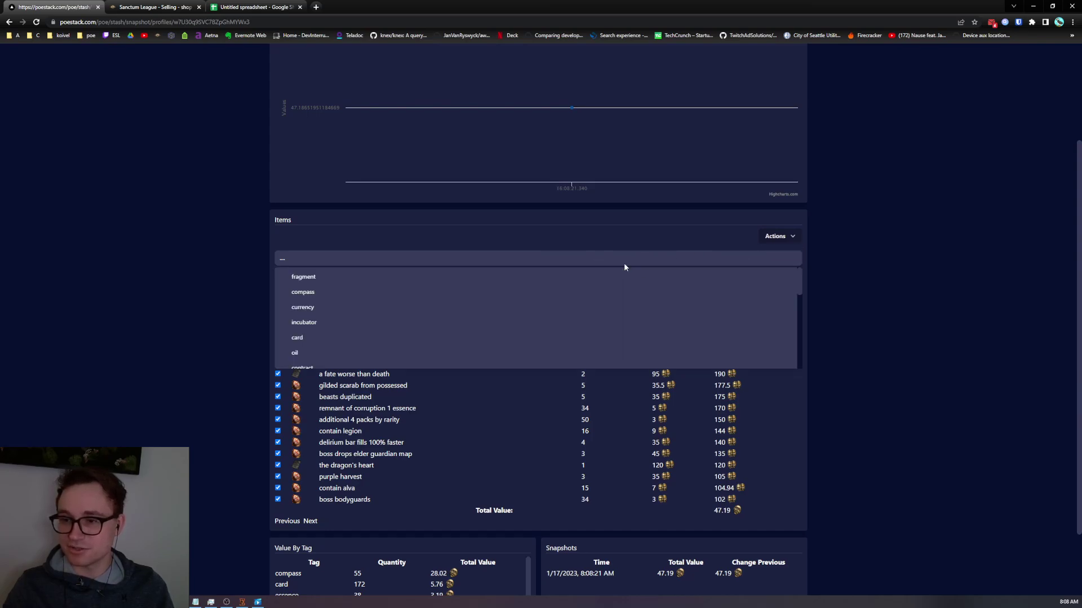
click(313, 280)
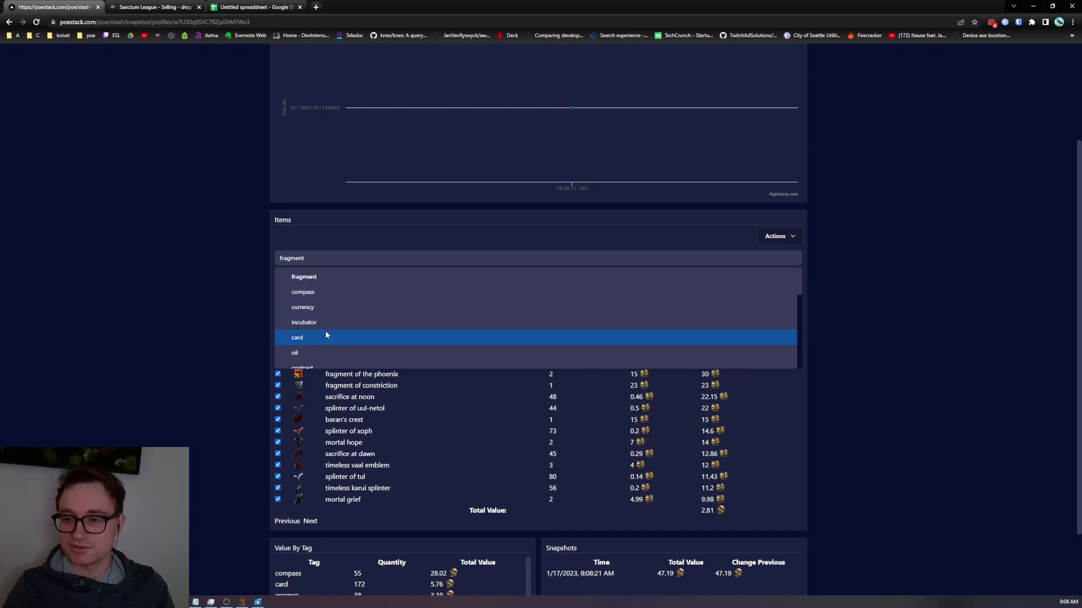
scroll(315, 338, down, 1)
scroll(317, 344, down, 2)
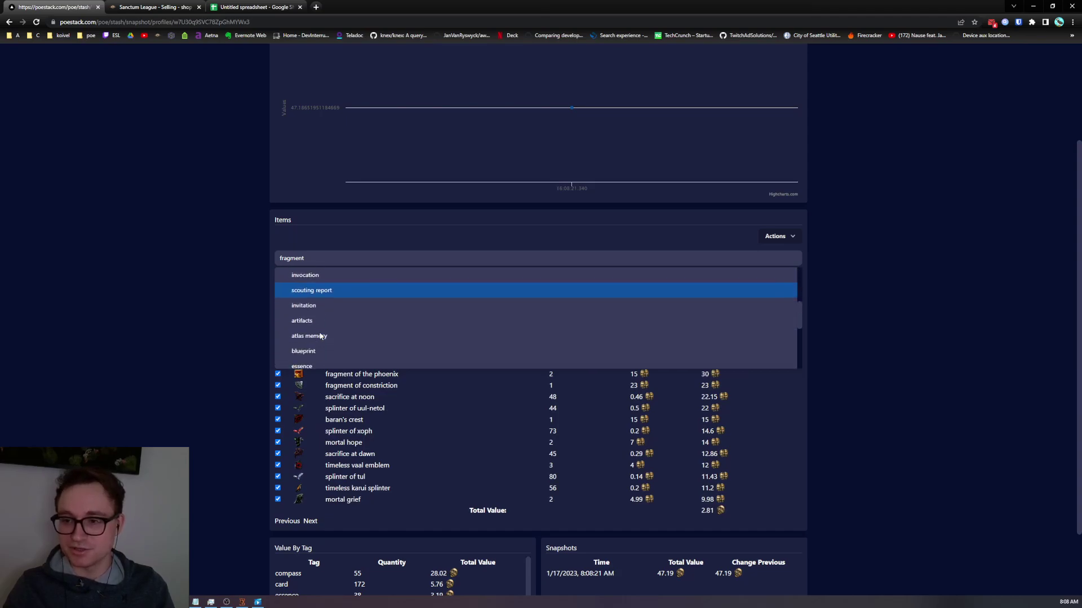
scroll(317, 336, down, 1)
click(314, 318)
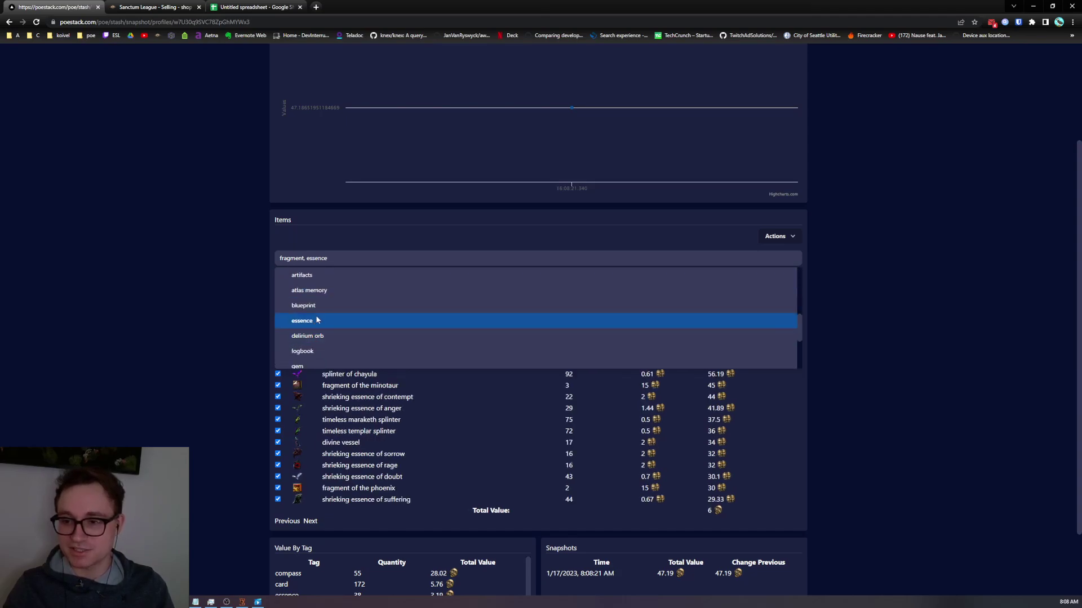
Add the incubator tag to the snapshot's item list filter alongside fragment and essence.
scroll(319, 327, down, 3)
scroll(313, 341, up, 5)
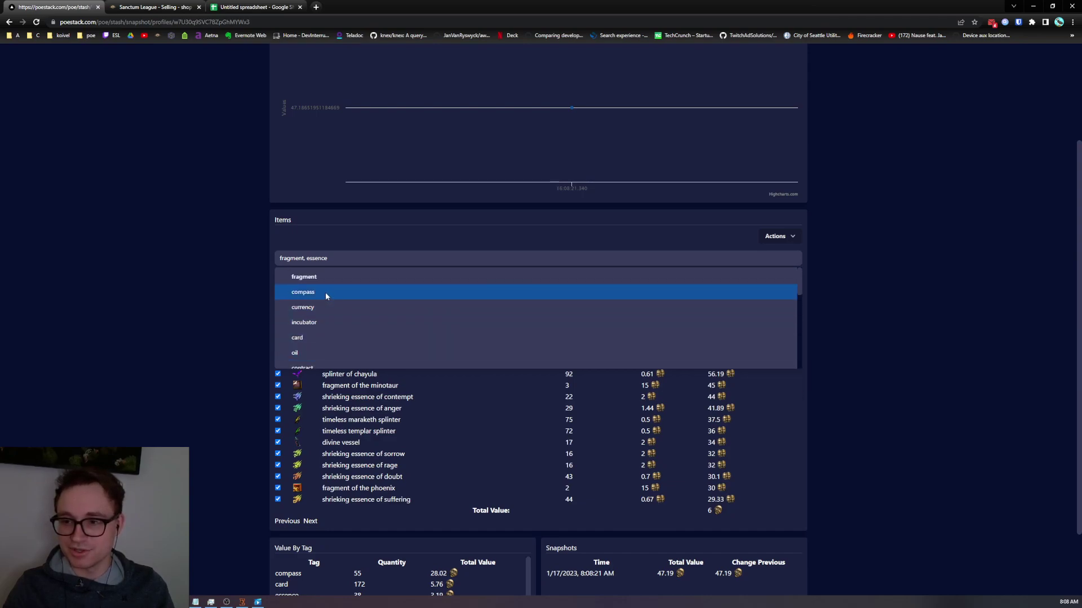
click(317, 323)
click(192, 325)
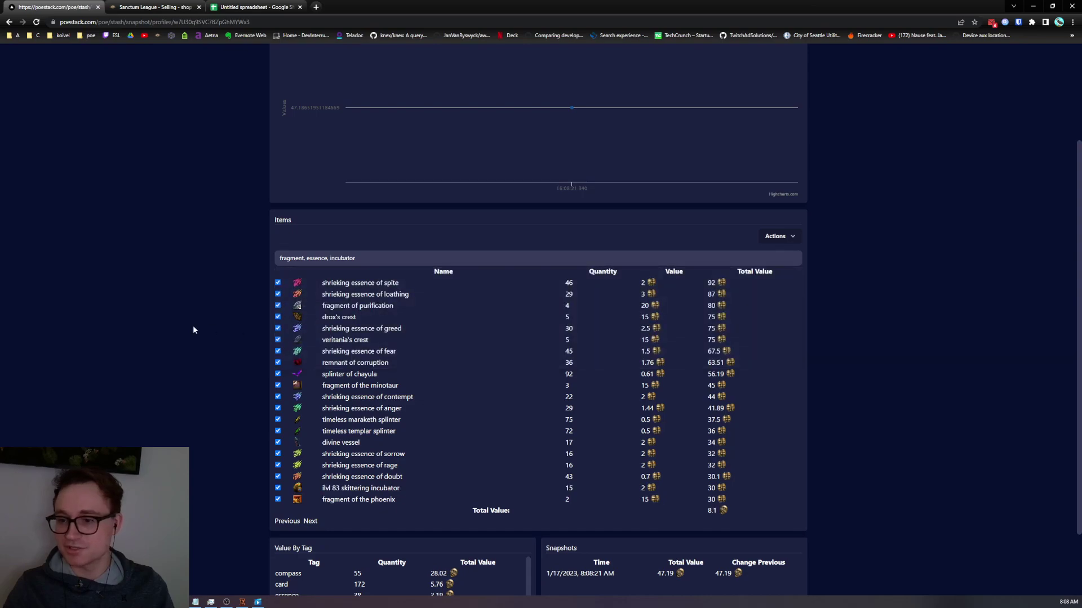
Open the export for the filtered items and choose the forum shop format.
click(775, 236)
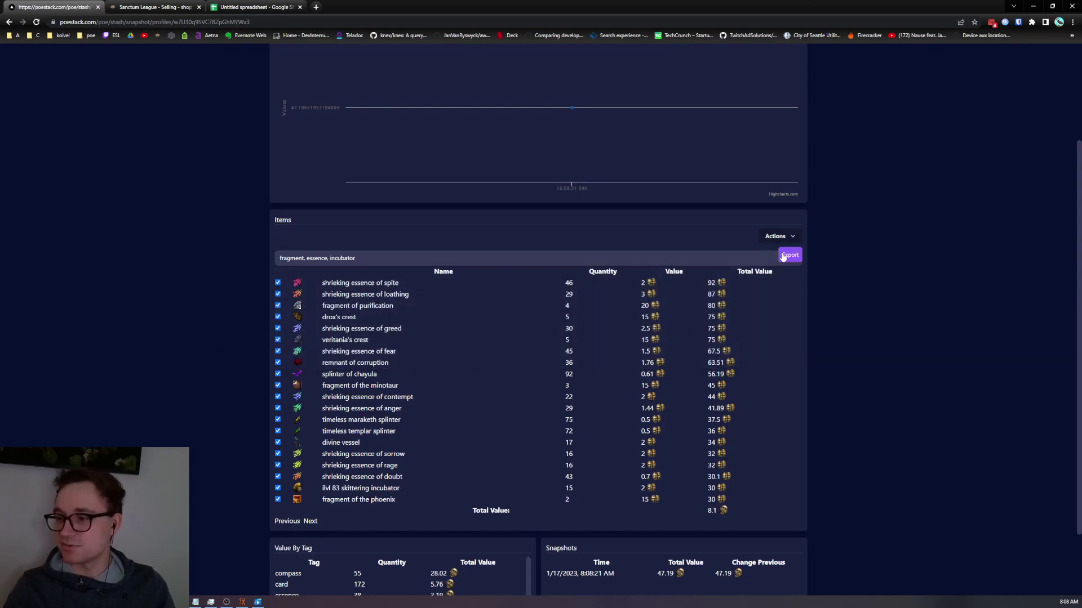
click(788, 255)
click(496, 271)
click(487, 311)
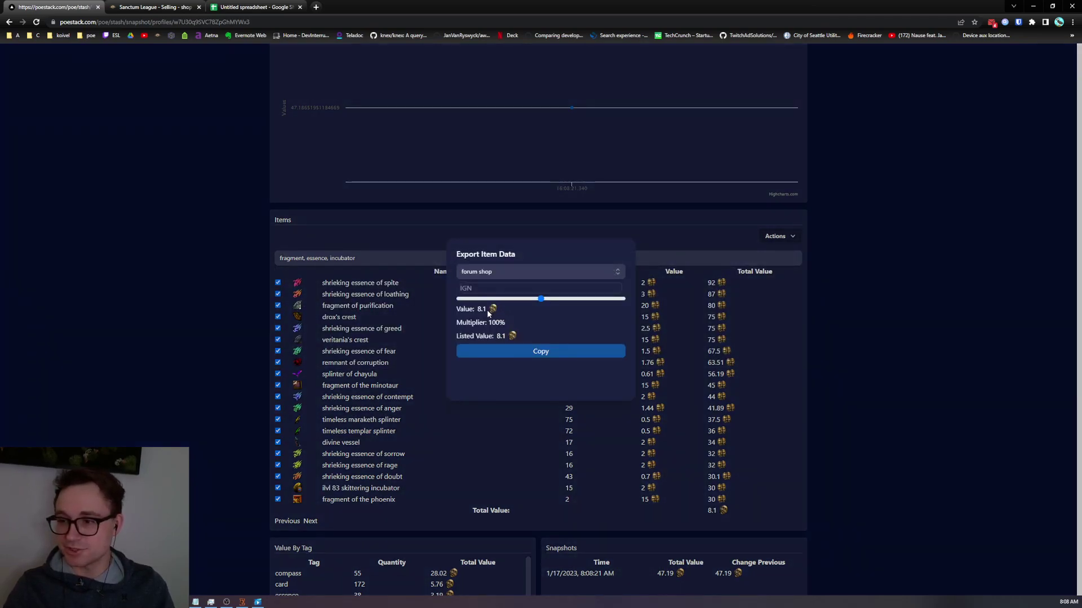
Try different price multipliers for the forum shop export, settle on 135%, and copy the item data.
drag(541, 299, 581, 300)
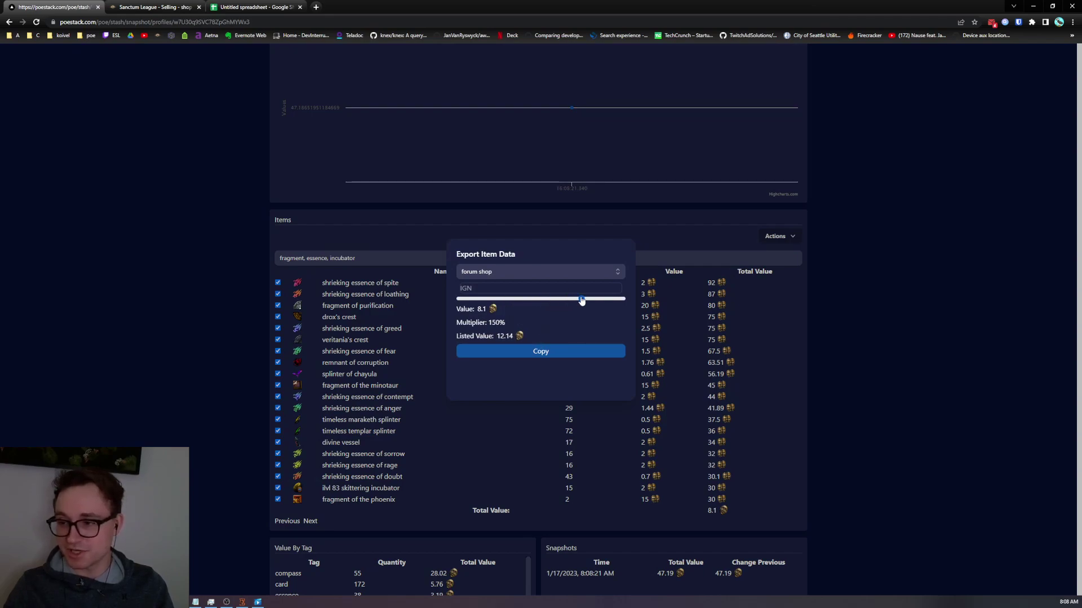
key(Left)
key(Left)
key(Left)
key(Left)
key(Left)
key(Left)
key(Left)
key(Left)
key(Left)
key(Left)
key(Left)
key(Left)
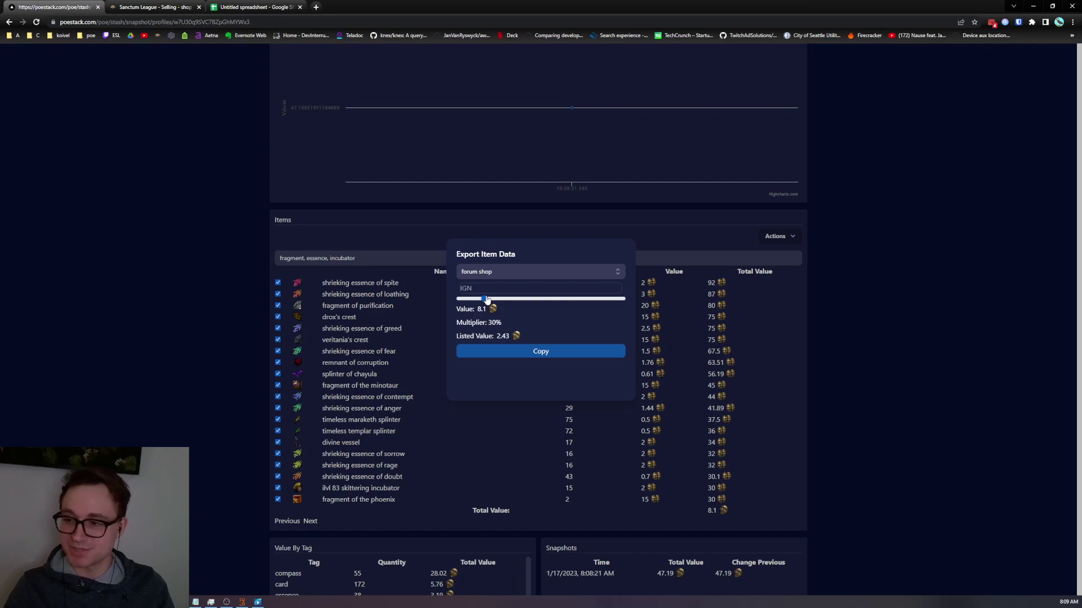
drag(558, 302, 569, 303)
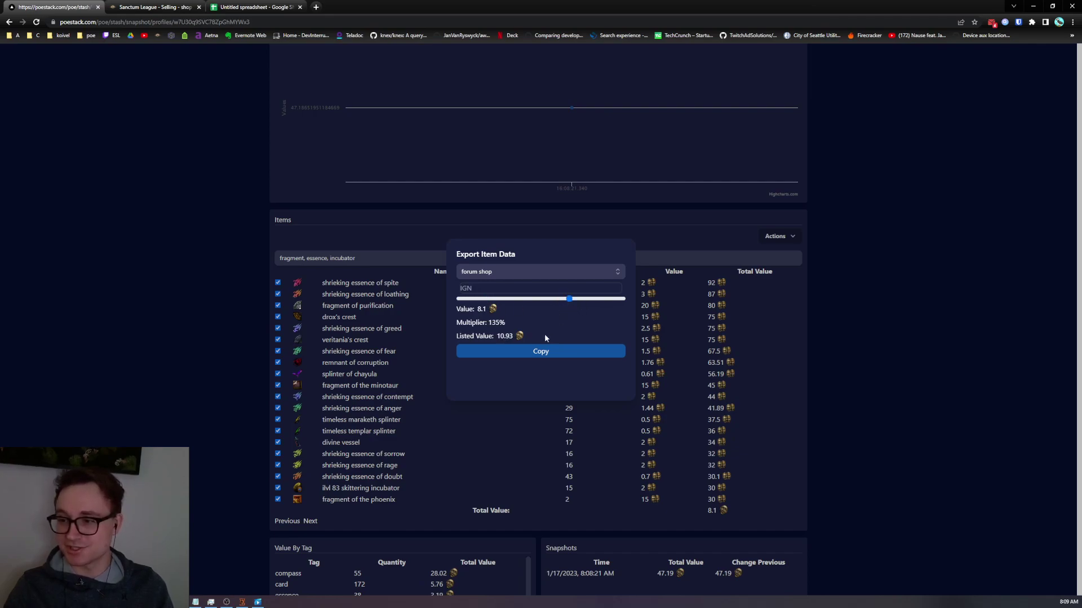
click(527, 354)
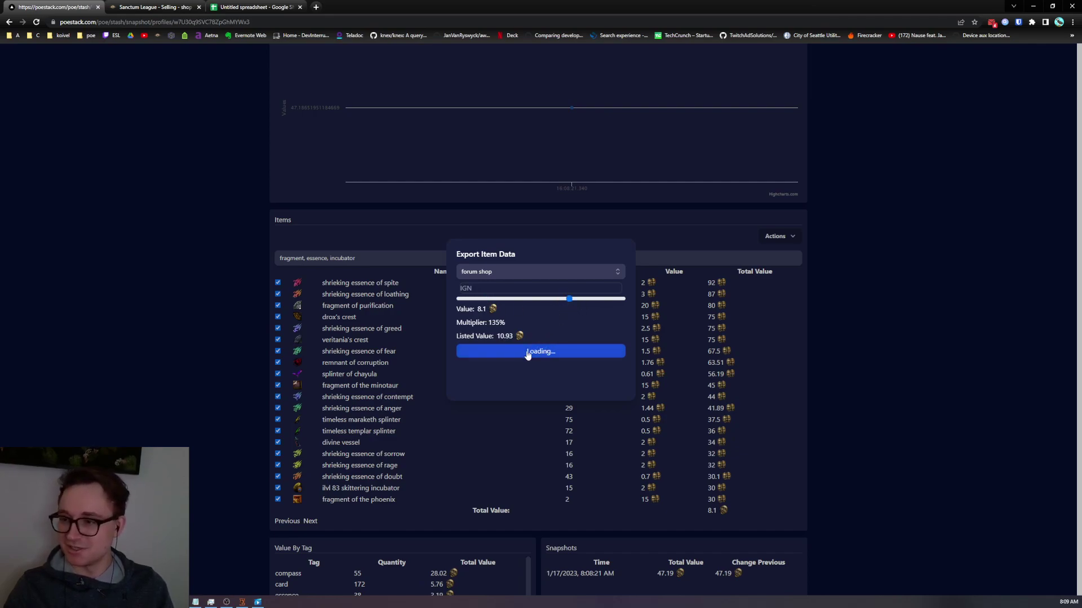
Switch to the Path of Exile selling thread, edit its post, and replace the content with the copied forum shop listings.
click(153, 7)
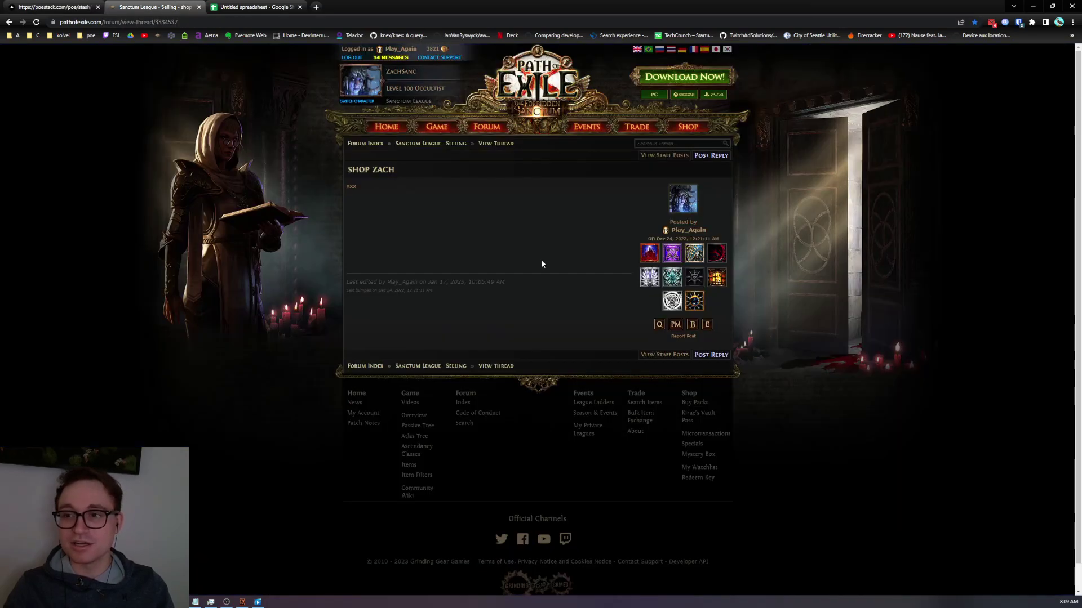
click(705, 325)
key(ctrl+a)
key(ctrl+v)
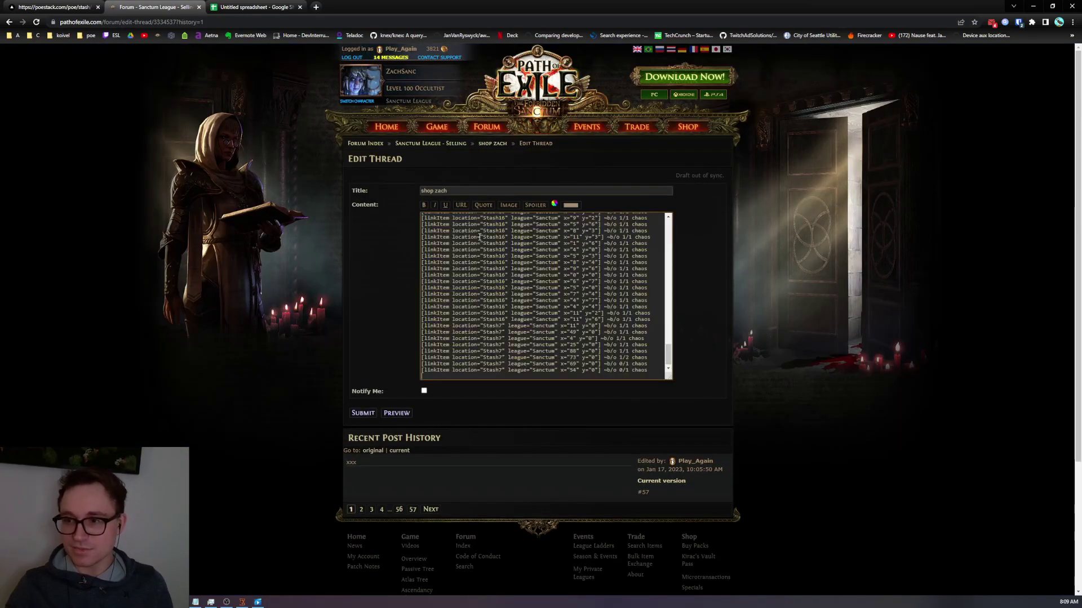
Delete all listings after the 23/17 chaos entry from the thread content.
scroll(572, 310, up, 5)
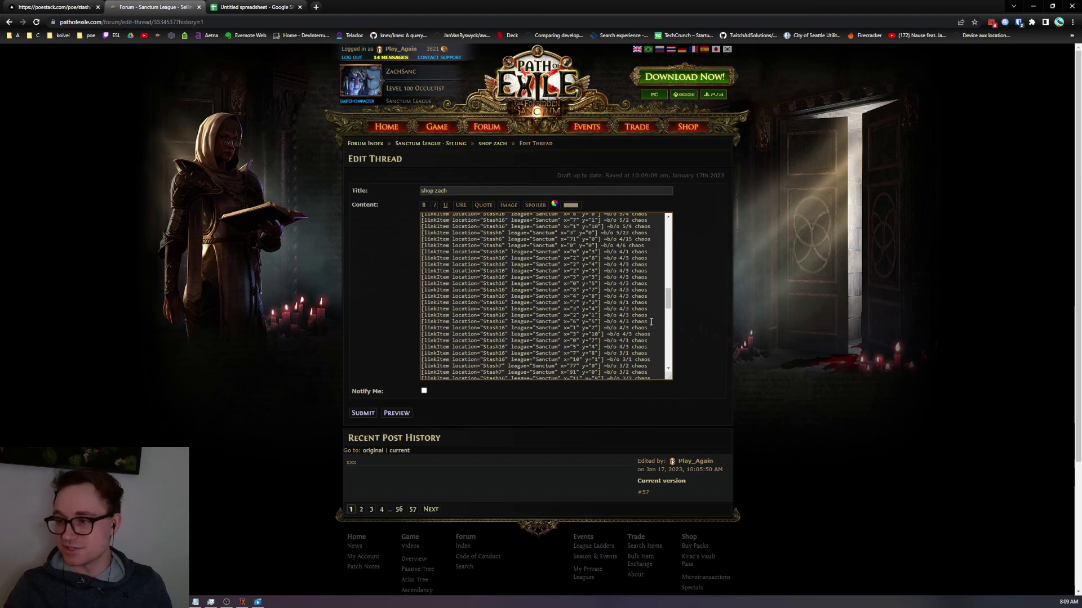
scroll(572, 310, up, 10)
scroll(623, 339, up, 1)
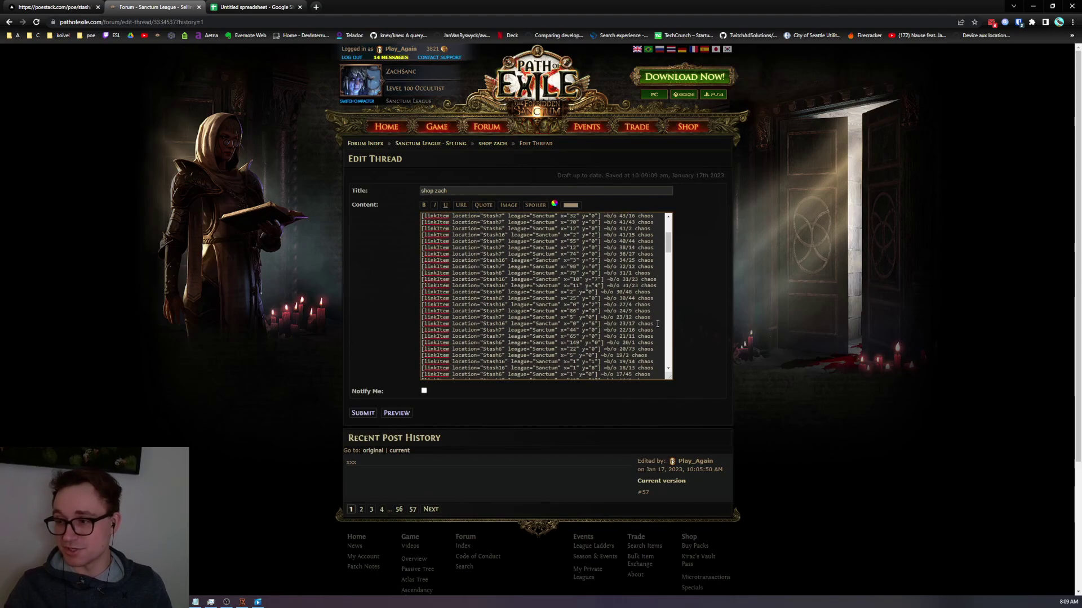
drag(655, 324, 656, 380)
key(BackSpace)
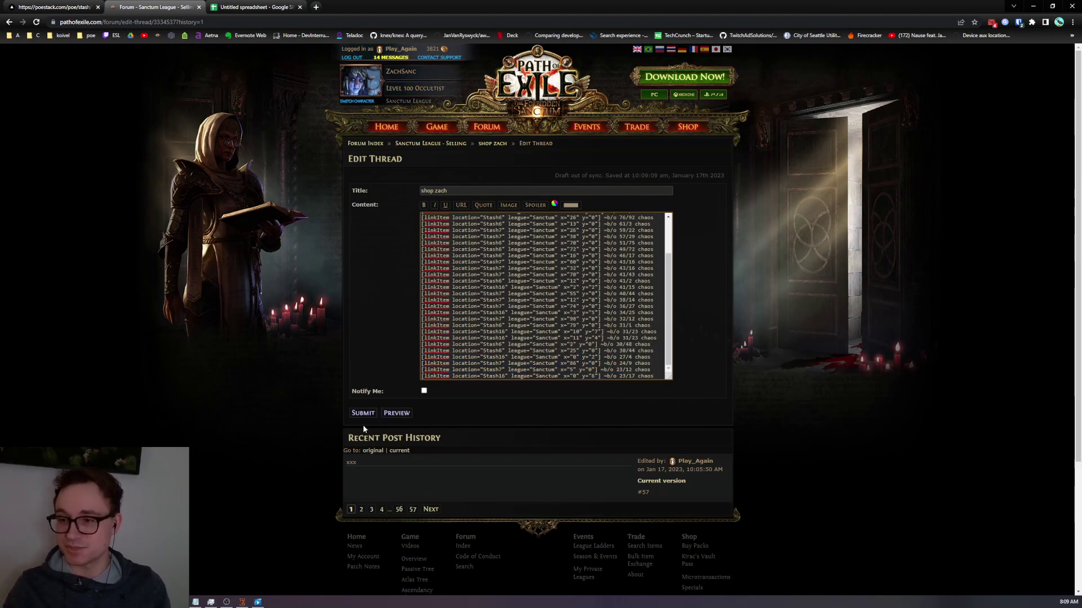
Submit the edited shop thread and review the items and prices in the published post.
click(363, 413)
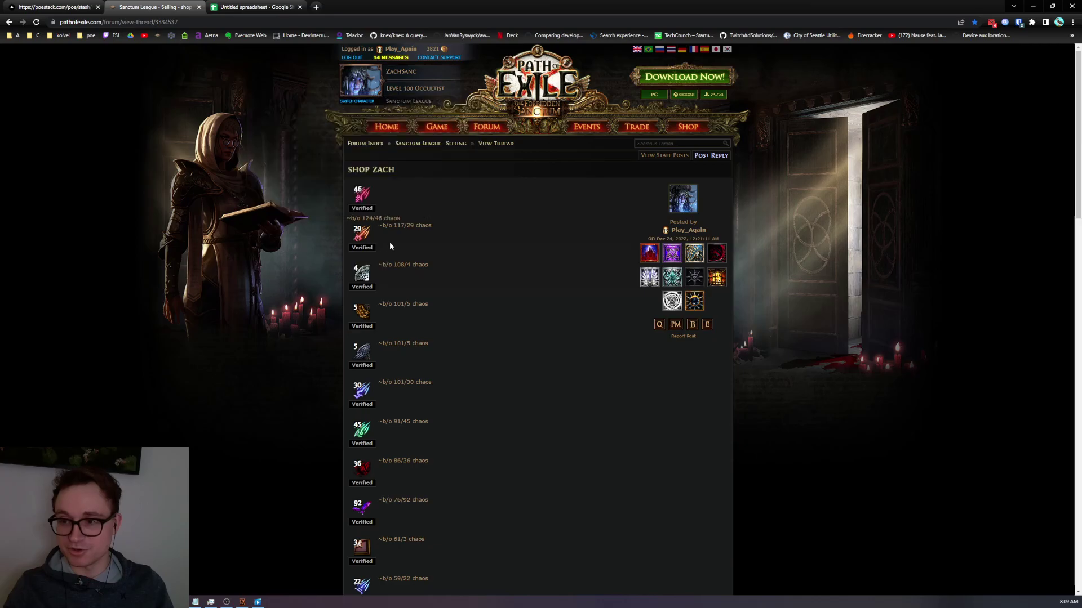
scroll(448, 265, down, 10)
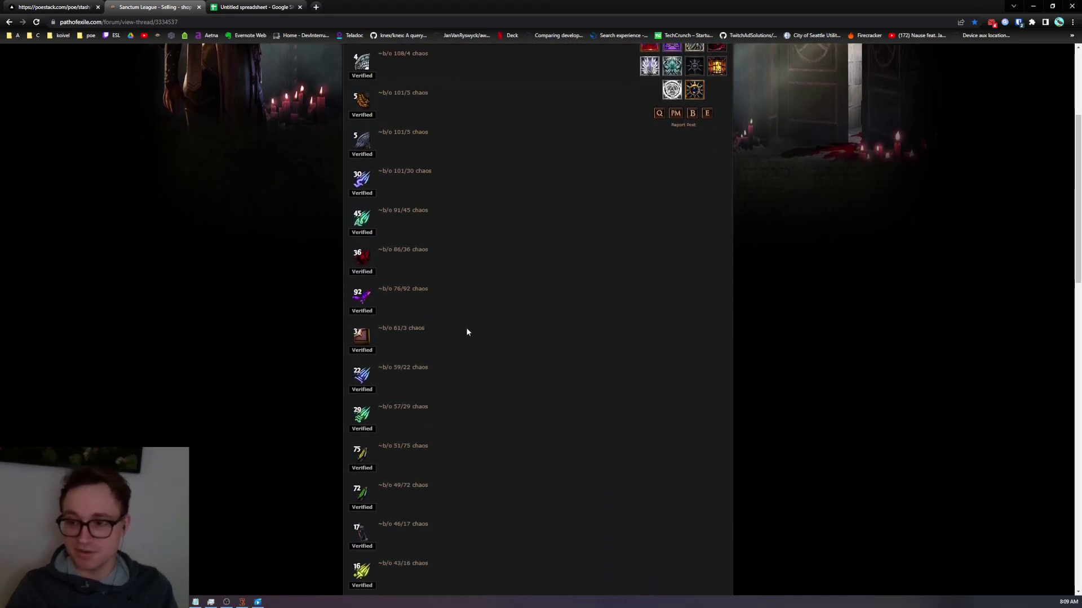
scroll(451, 372, down, 10)
scroll(454, 388, up, 10)
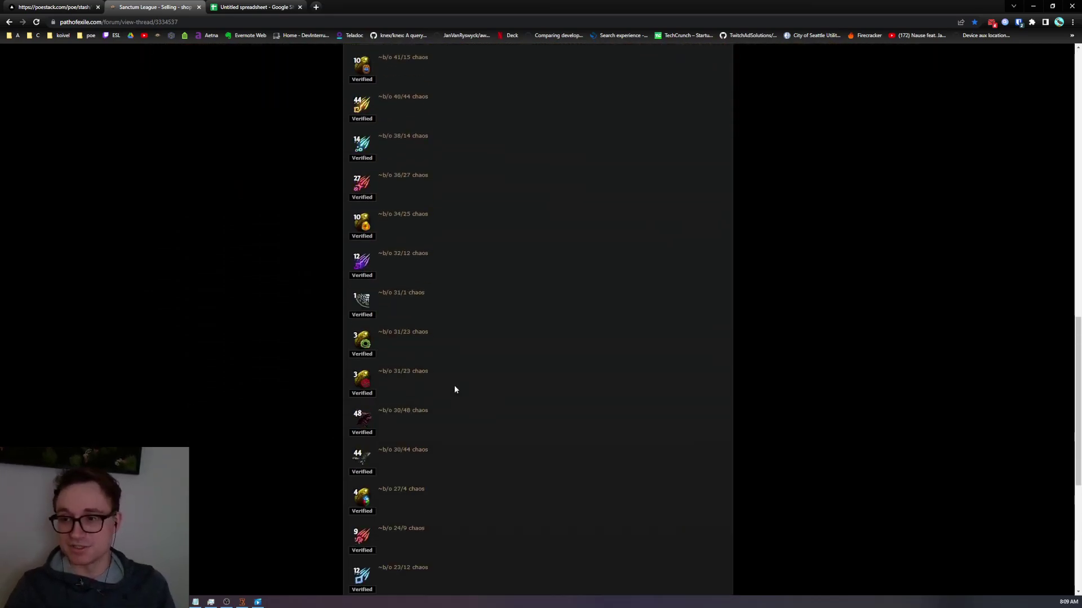
scroll(296, 262, up, 10)
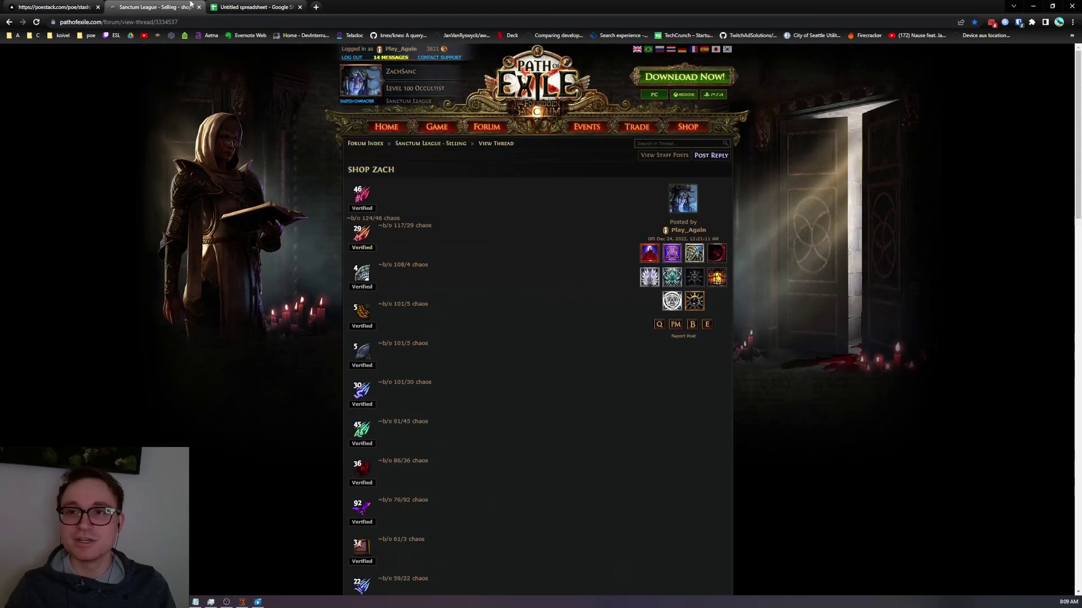
Return to PoeStack, change the export format to compass, enter the seller's in-game name, and copy the listing.
click(54, 7)
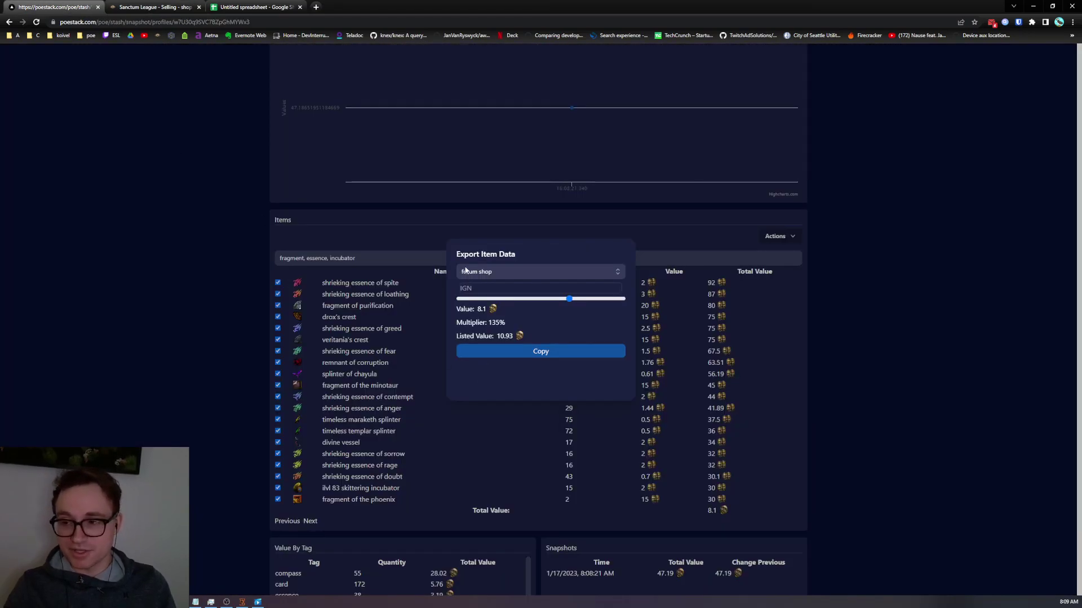
click(495, 272)
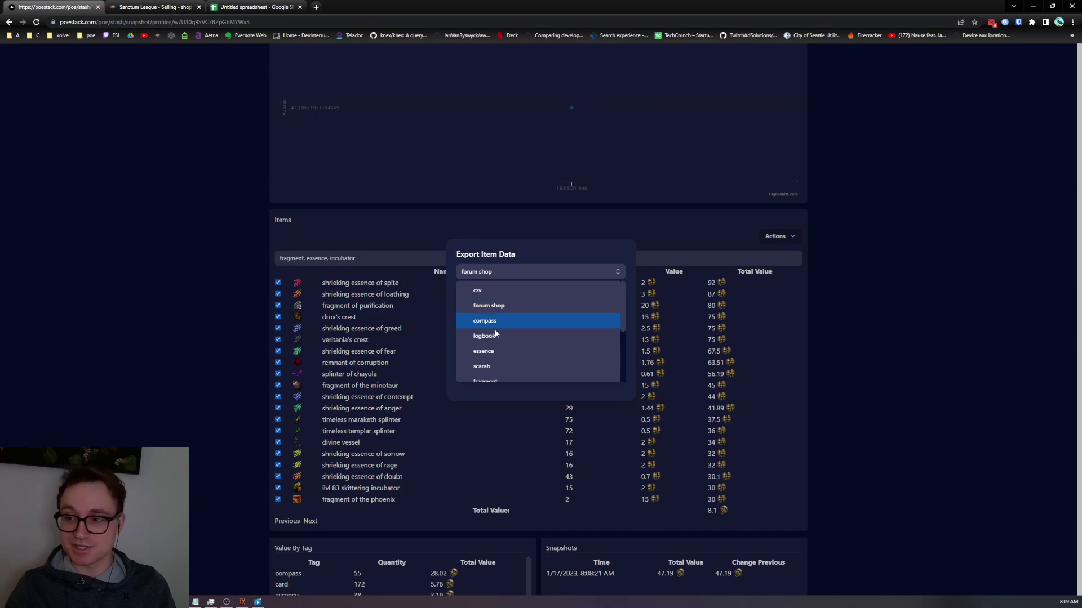
click(496, 321)
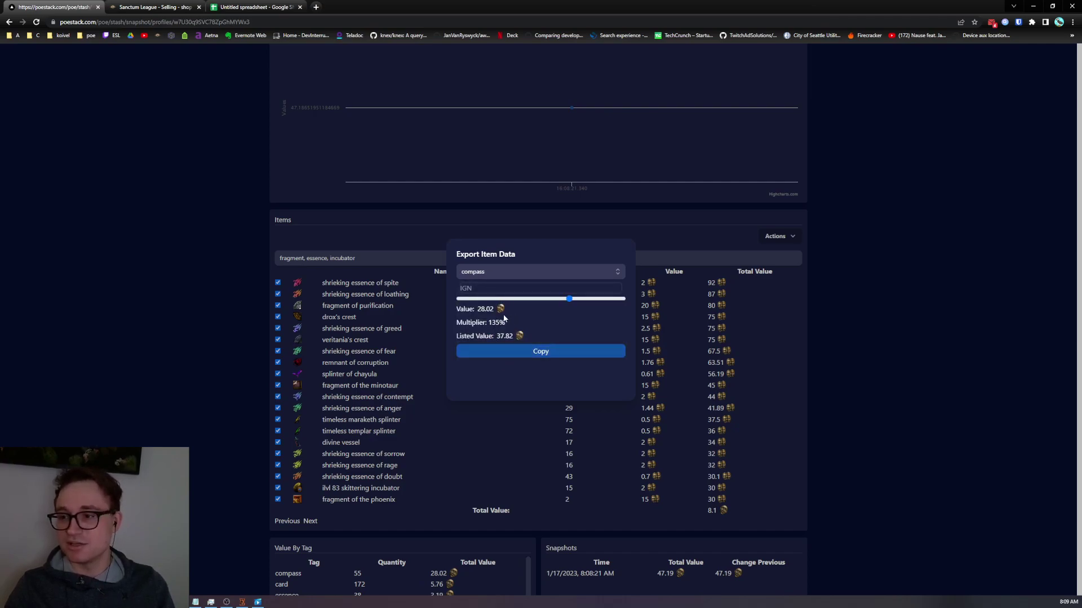
click(464, 289)
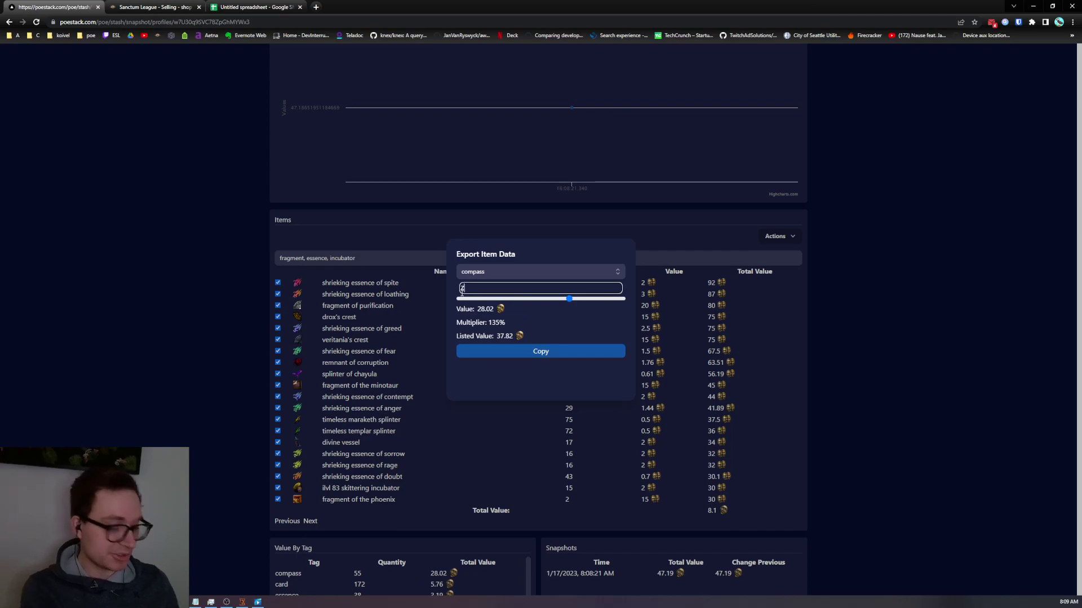
text(ZachSanc)
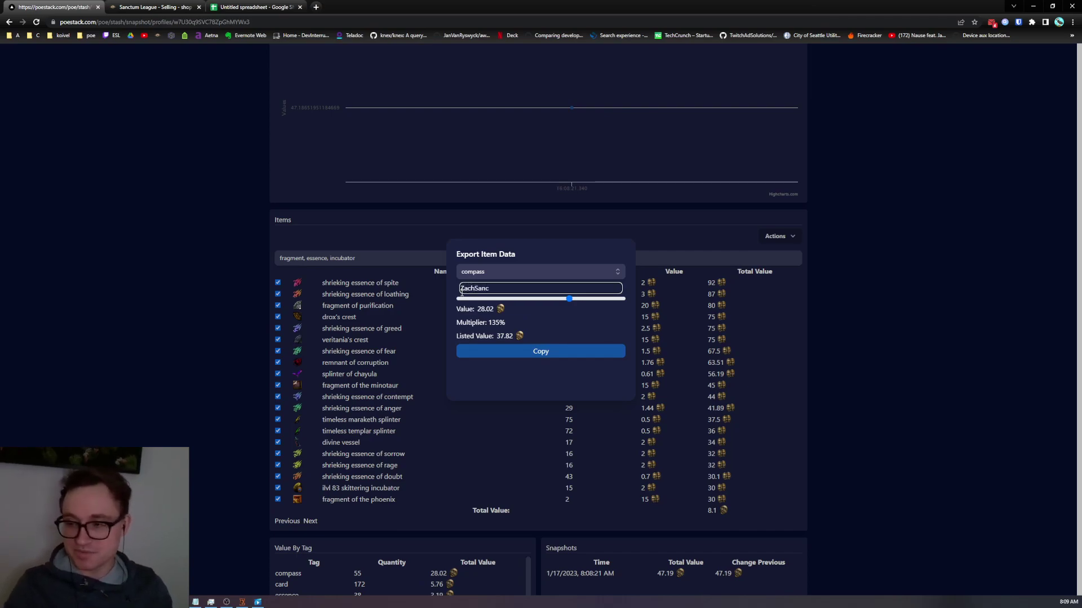
click(556, 353)
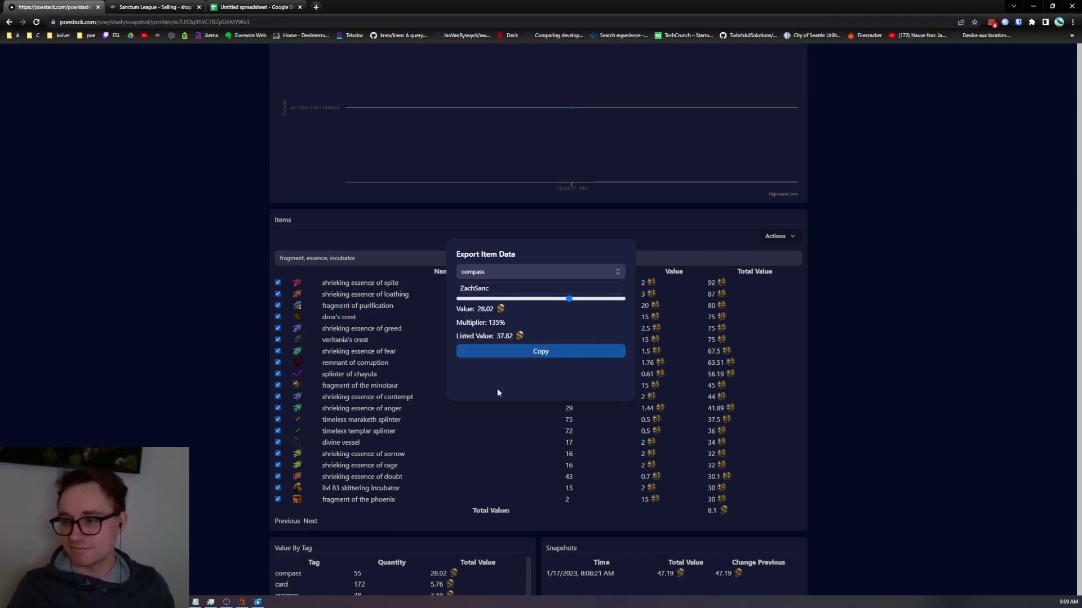
Switch to Discord, paste the compass listing into the bulk-compasses-wts-ssc message draft, and look through its entries.
click(243, 602)
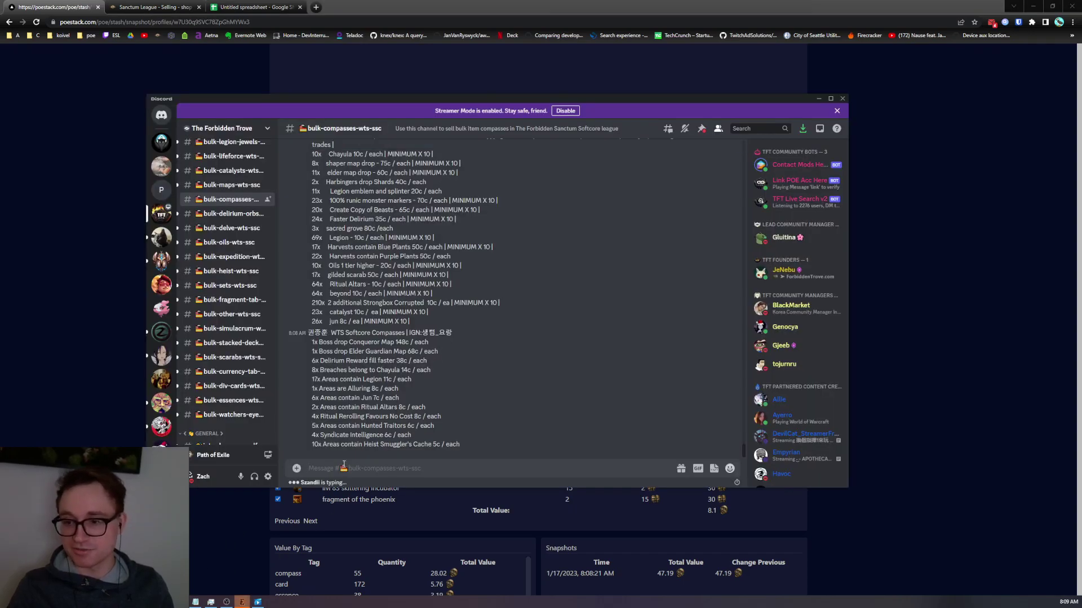
key(ctrl+v)
scroll(461, 398, up, 5)
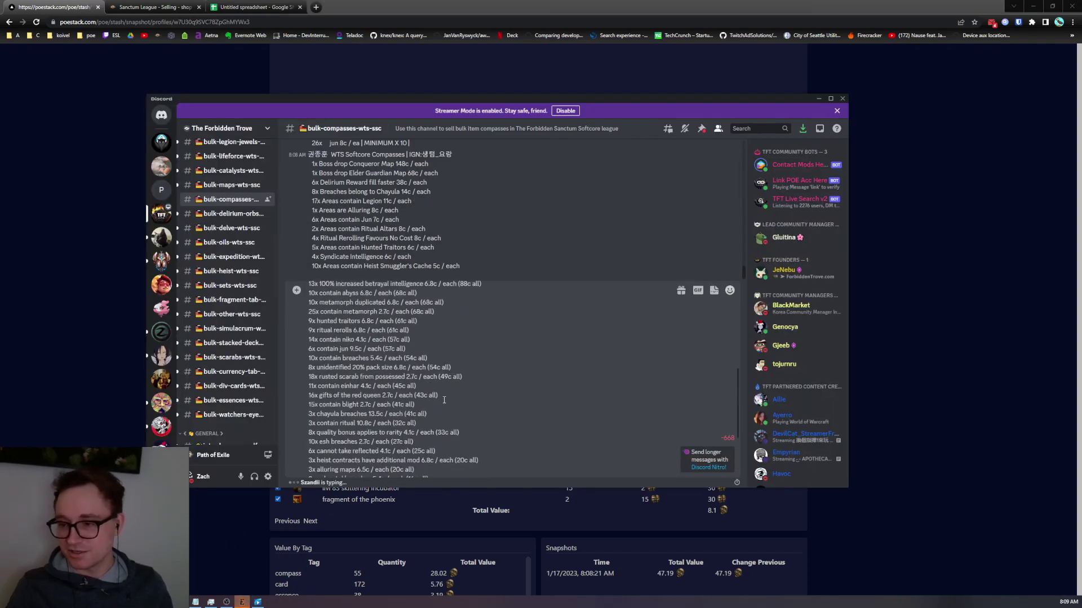
scroll(468, 393, down, 6)
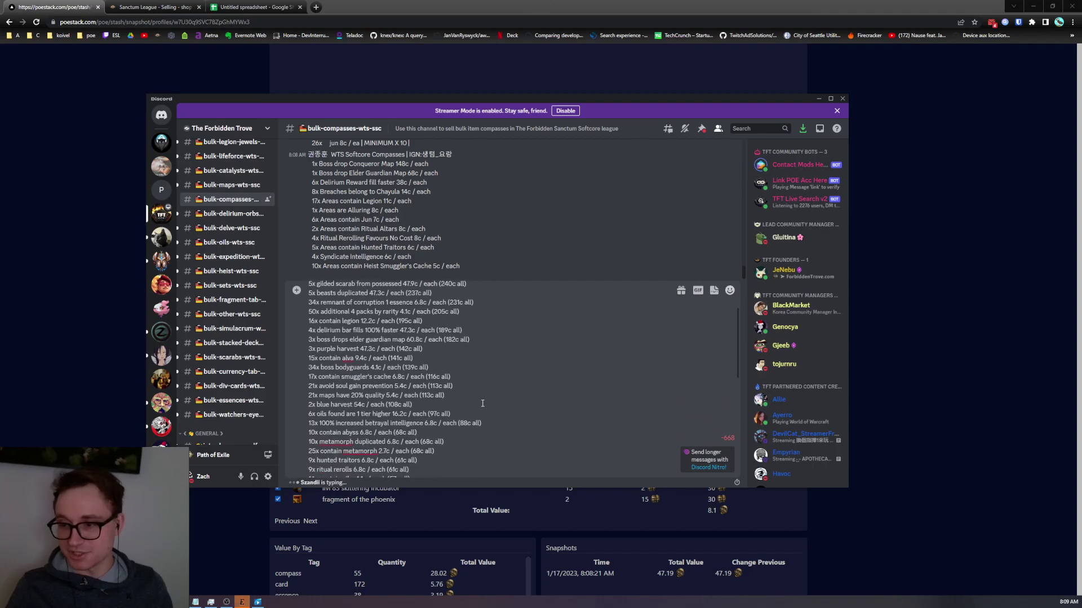
Shorten the draft message by deleting every entry after the 18x rusted scarab from possessed line.
drag(308, 386, 394, 478)
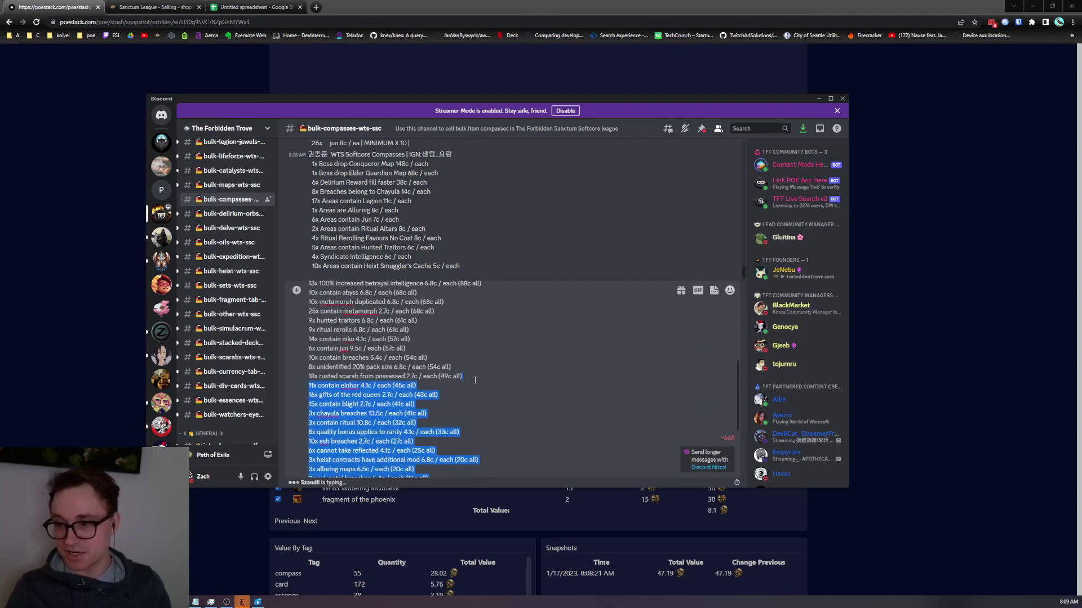
key(BackSpace)
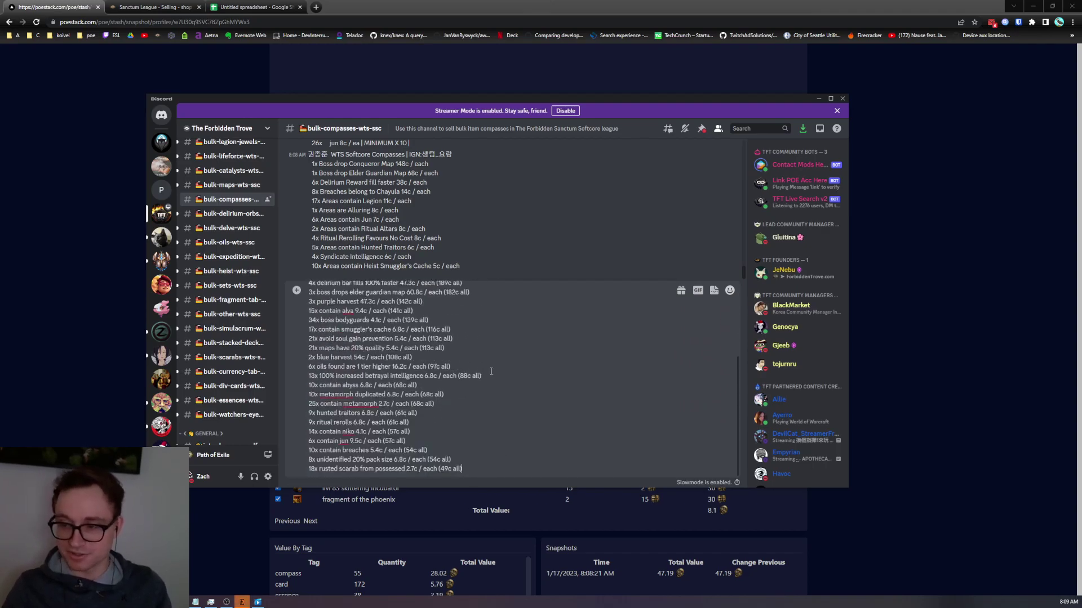
scroll(491, 371, up, 3)
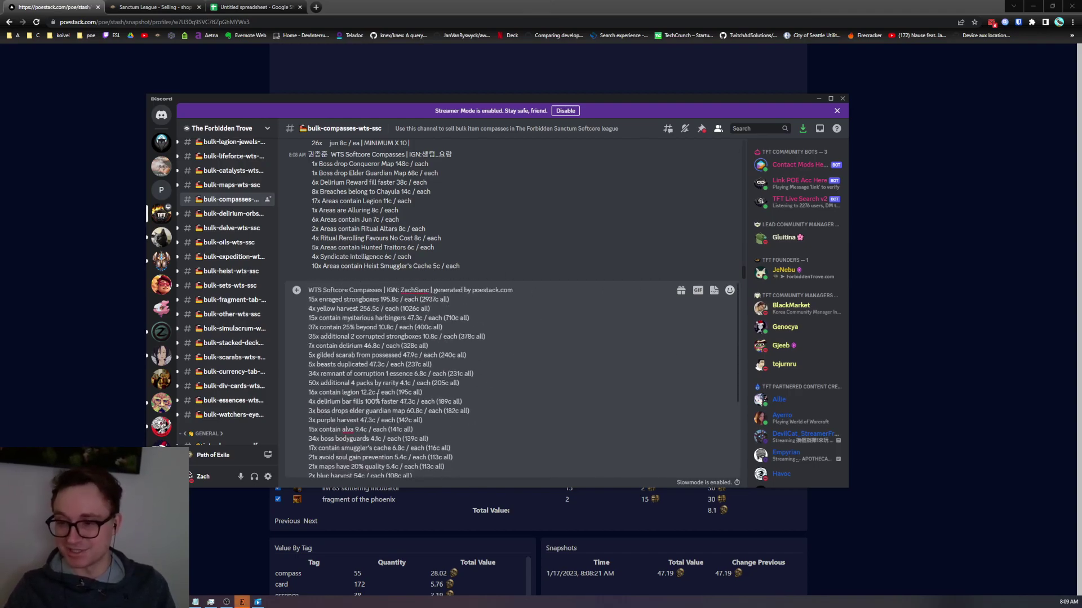
Switch to the Path of Exile game, check the incoming trade whispers in its chat, and return to PoeStack.
click(354, 3)
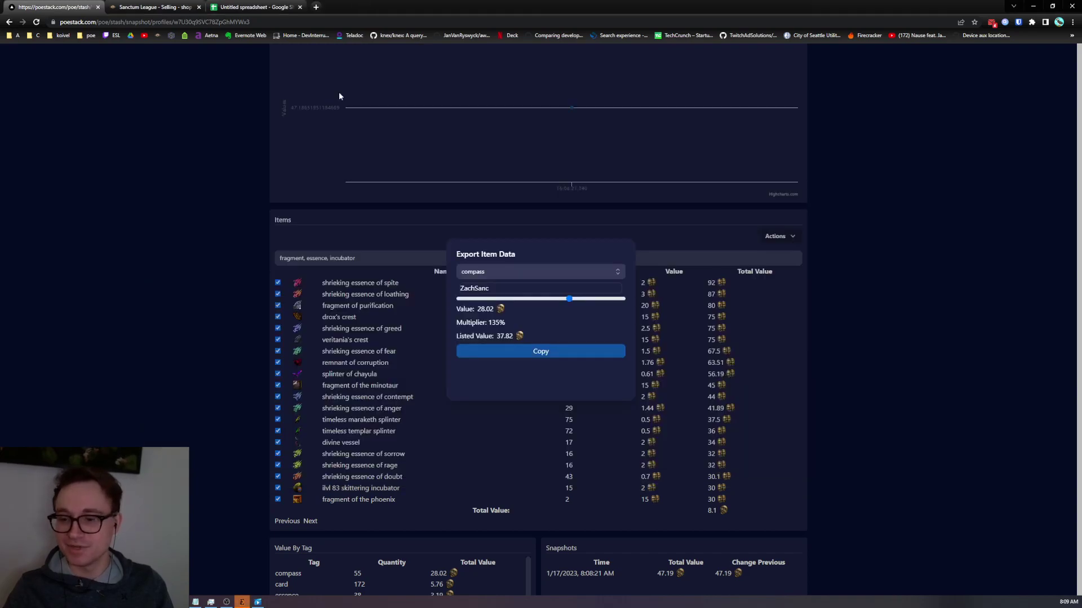
click(242, 603)
key(Return)
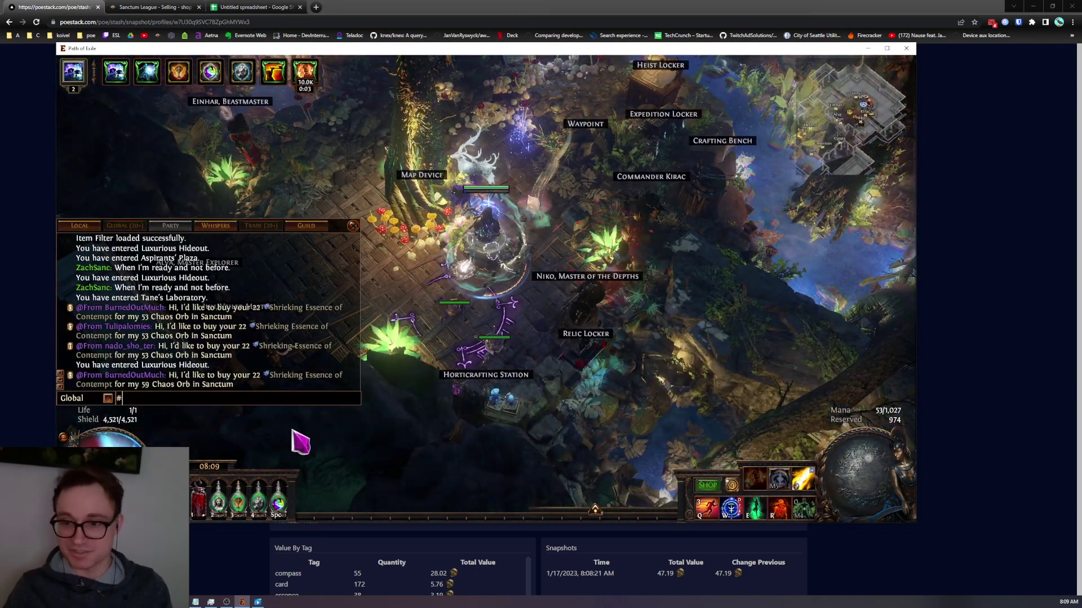
key(alt+Tab)
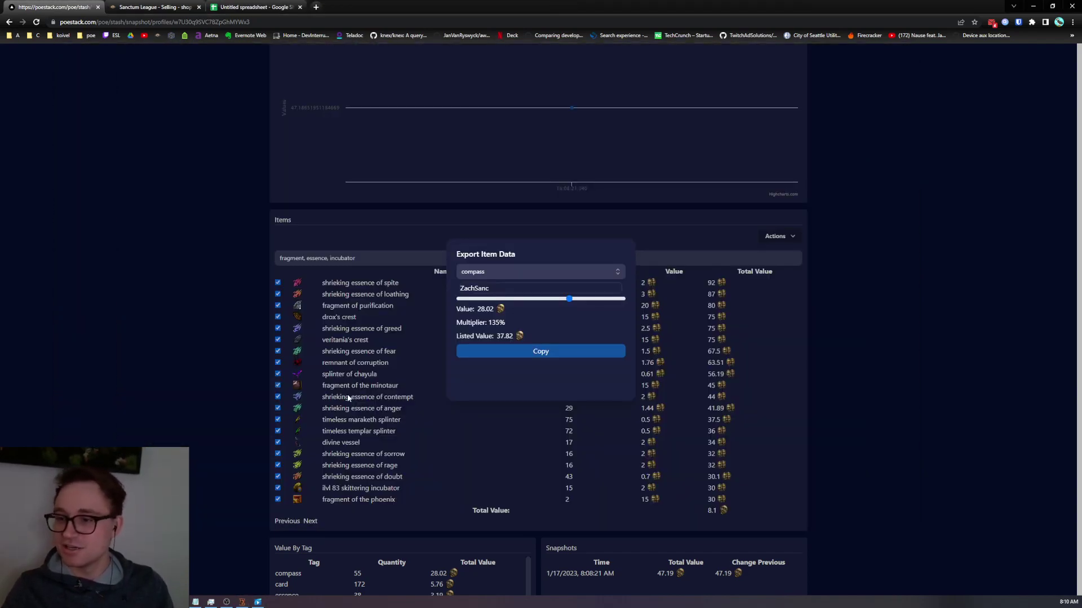
Close the compass export, reopen the export of the filtered items, change its format to csv, and copy the data.
click(176, 350)
scroll(195, 400, down, 2)
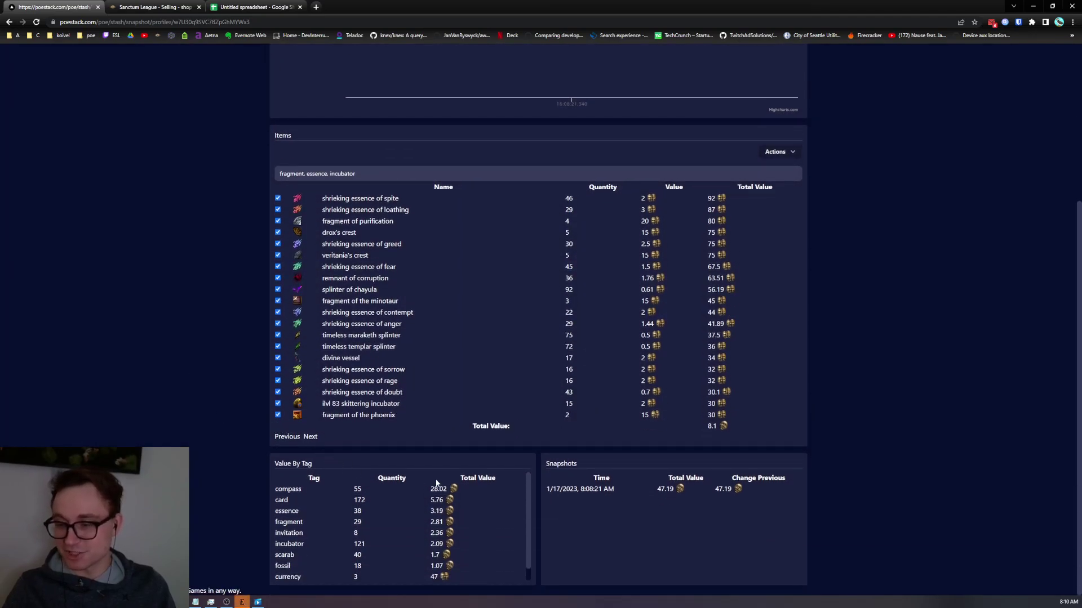
scroll(445, 337, up, 4)
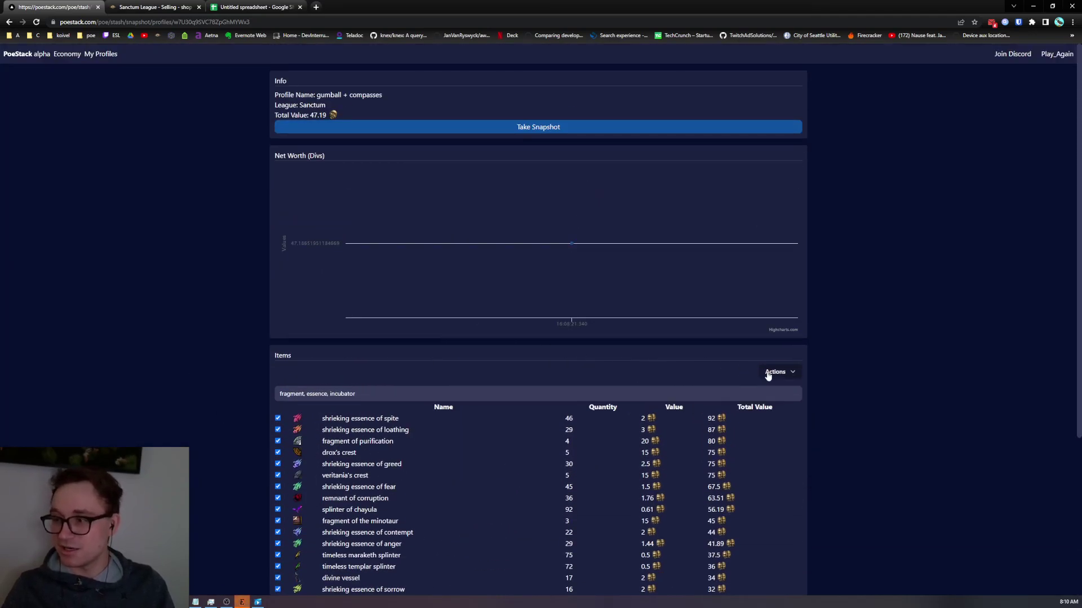
click(789, 371)
click(786, 391)
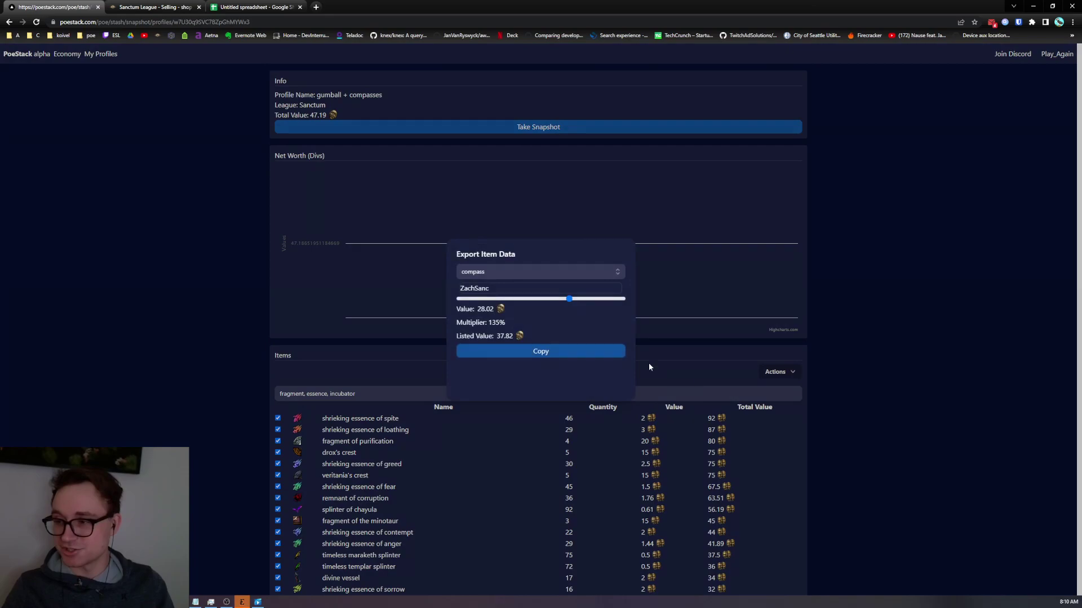
click(494, 274)
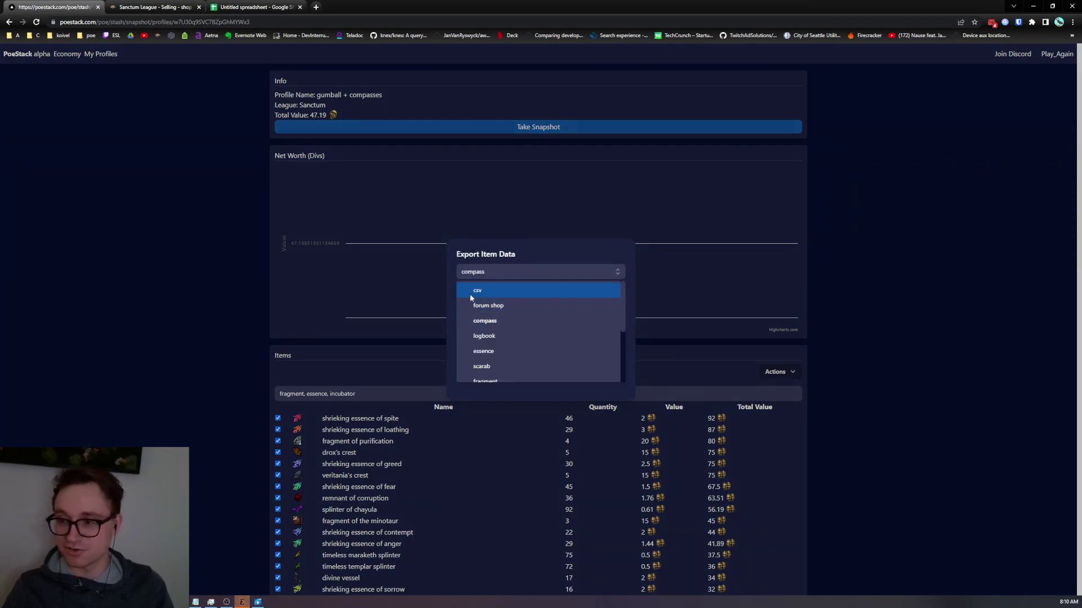
click(478, 290)
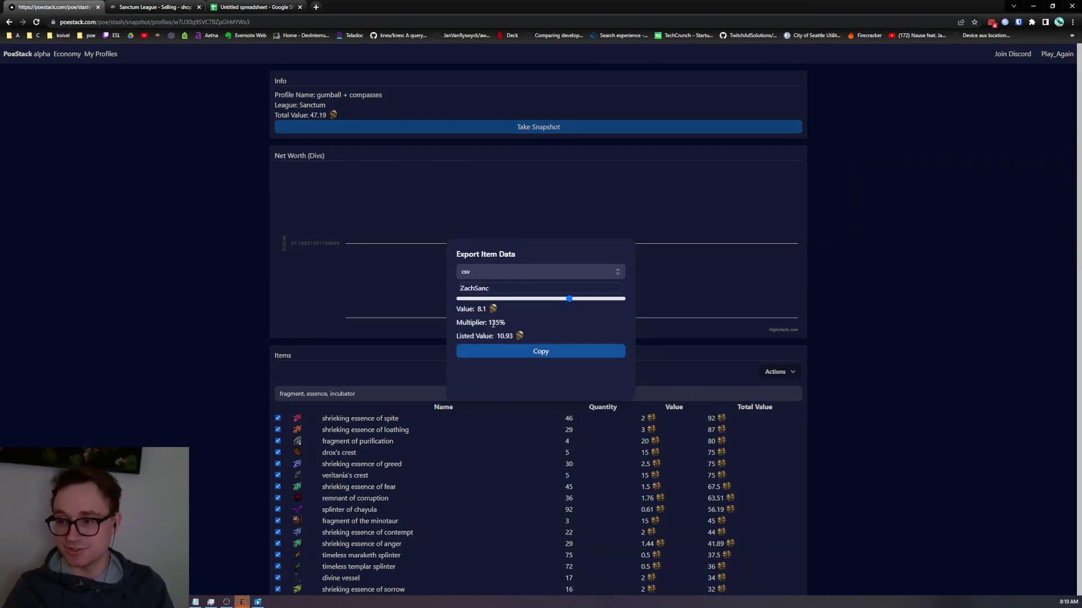
click(526, 352)
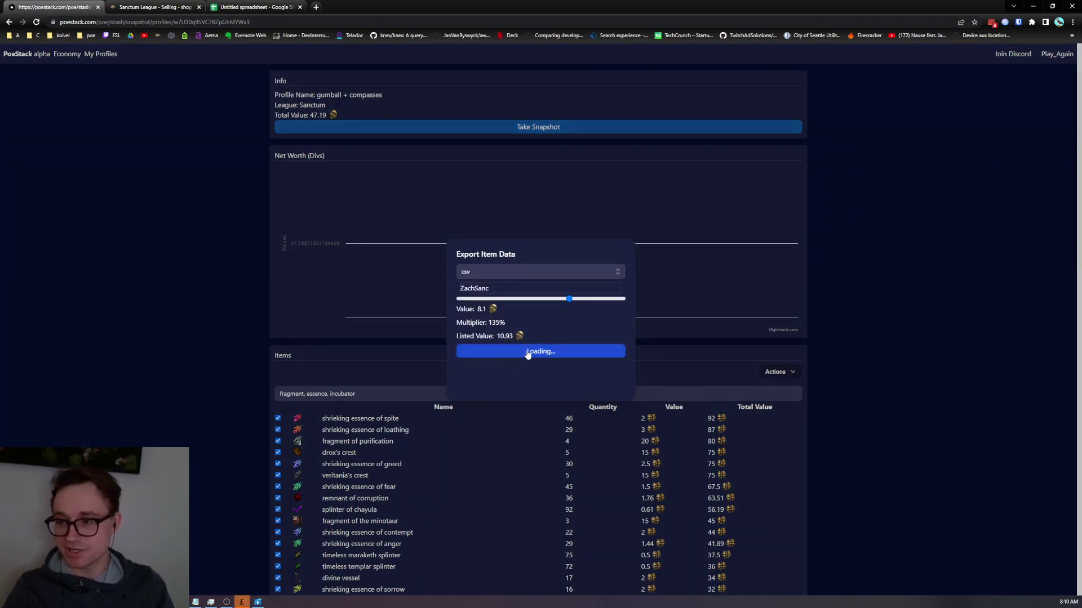
Switch to the untitled Google Sheets spreadsheet, paste the CSV data starting in cell A1, and split the text into columns.
click(267, 9)
key(ctrl+v)
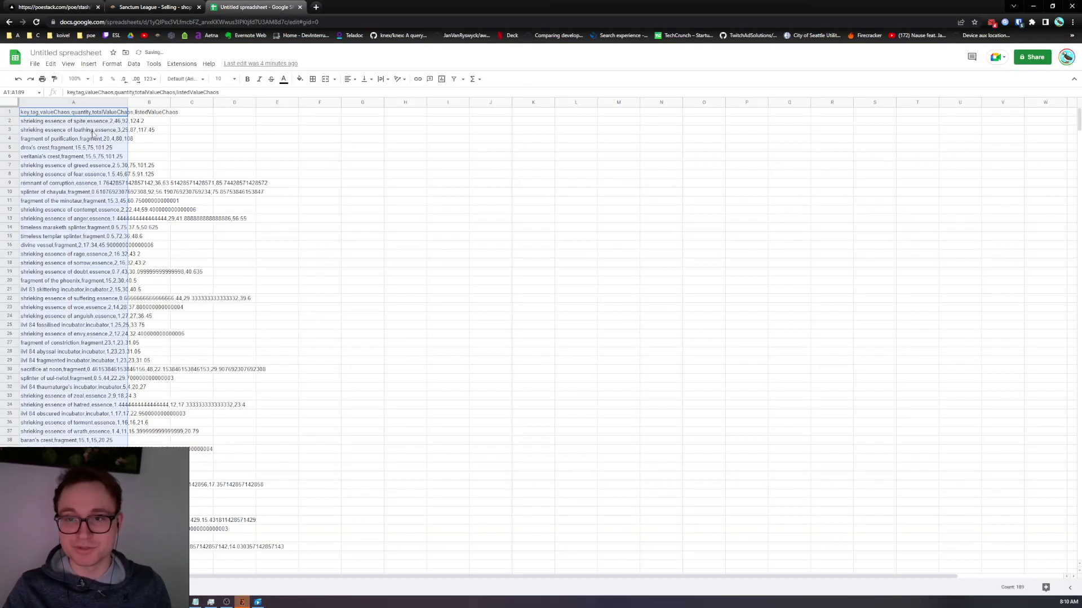
click(134, 63)
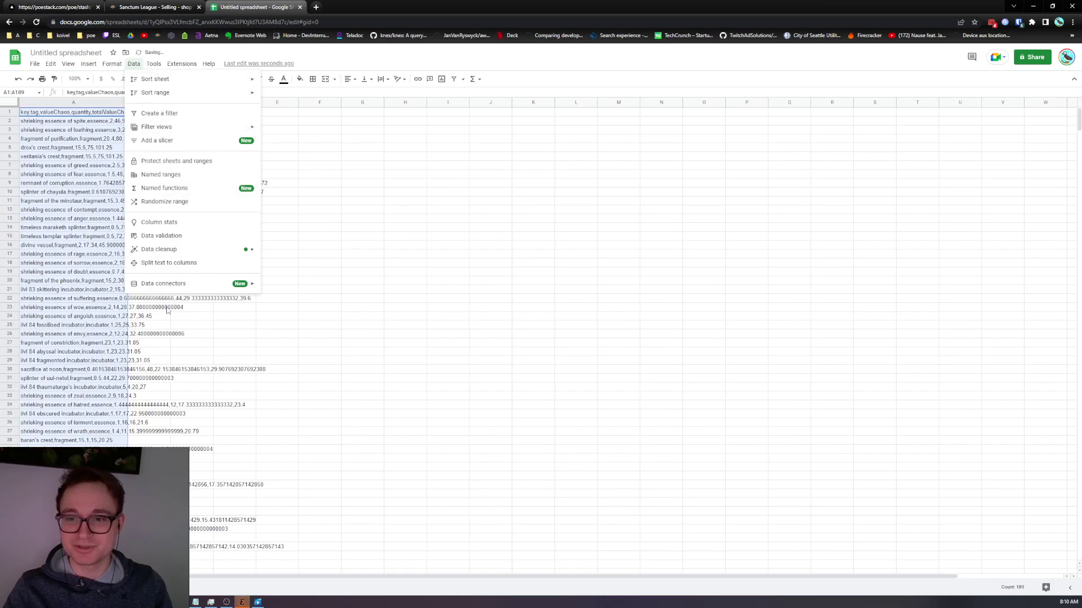
click(169, 264)
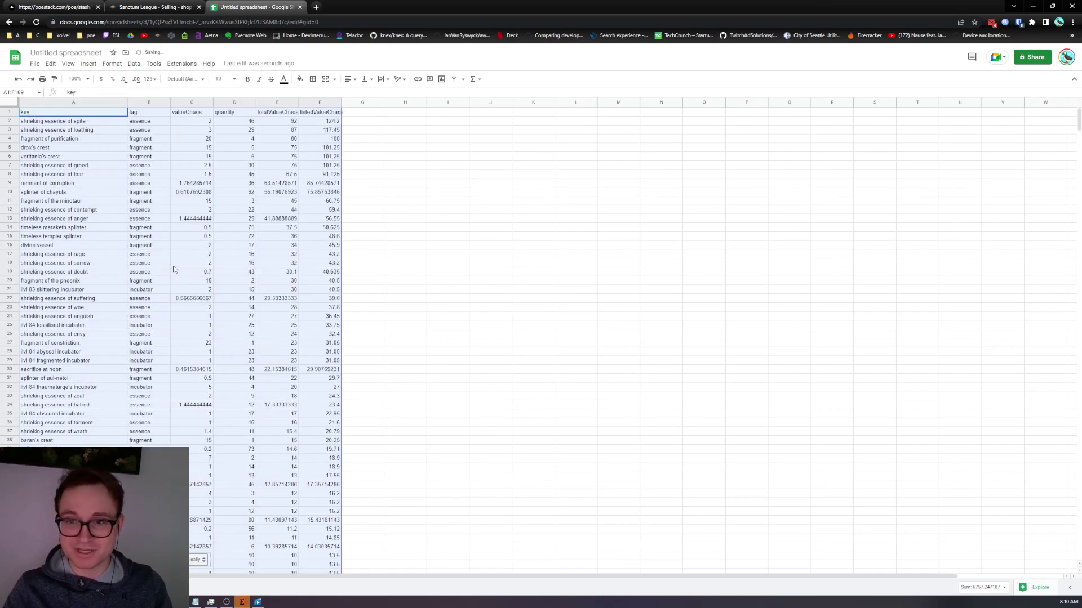
Examine the imported spreadsheet's key, tag, valueChaos and quantity columns and look through the item rows.
click(93, 149)
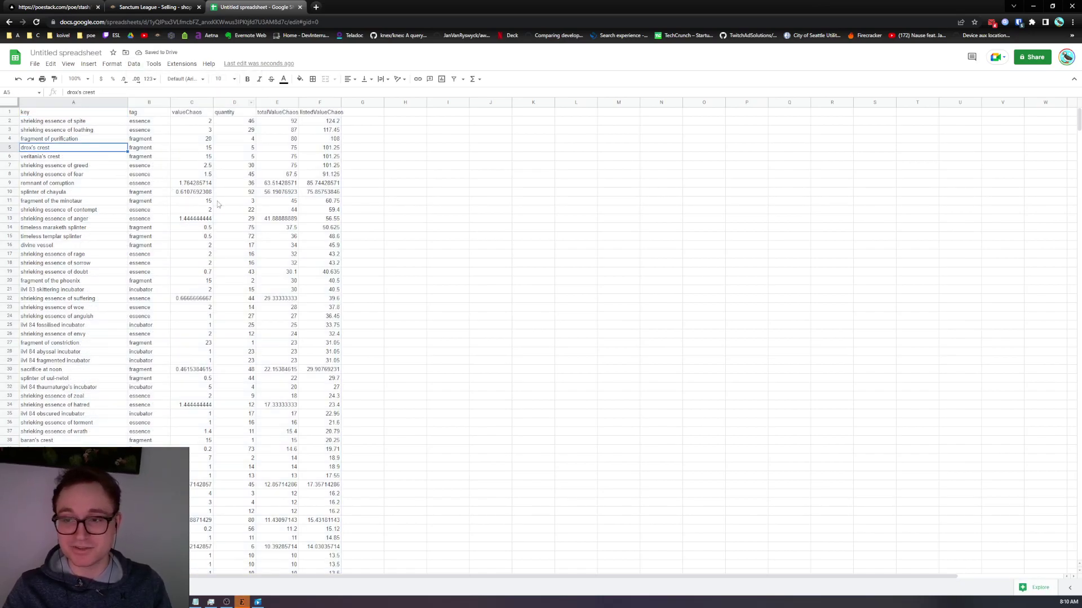
click(145, 113)
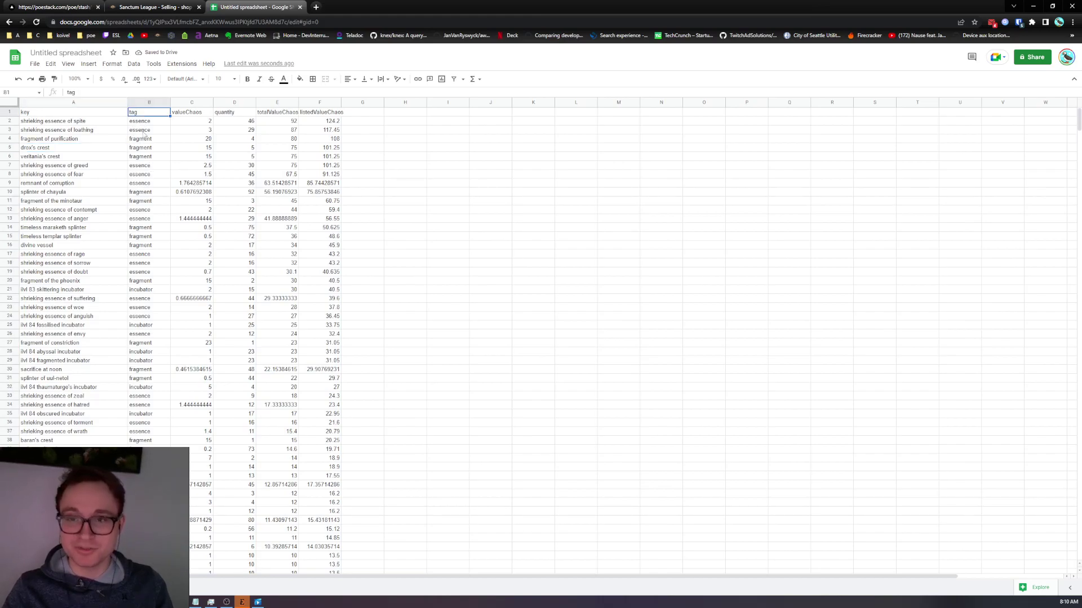
click(37, 122)
click(148, 121)
click(200, 124)
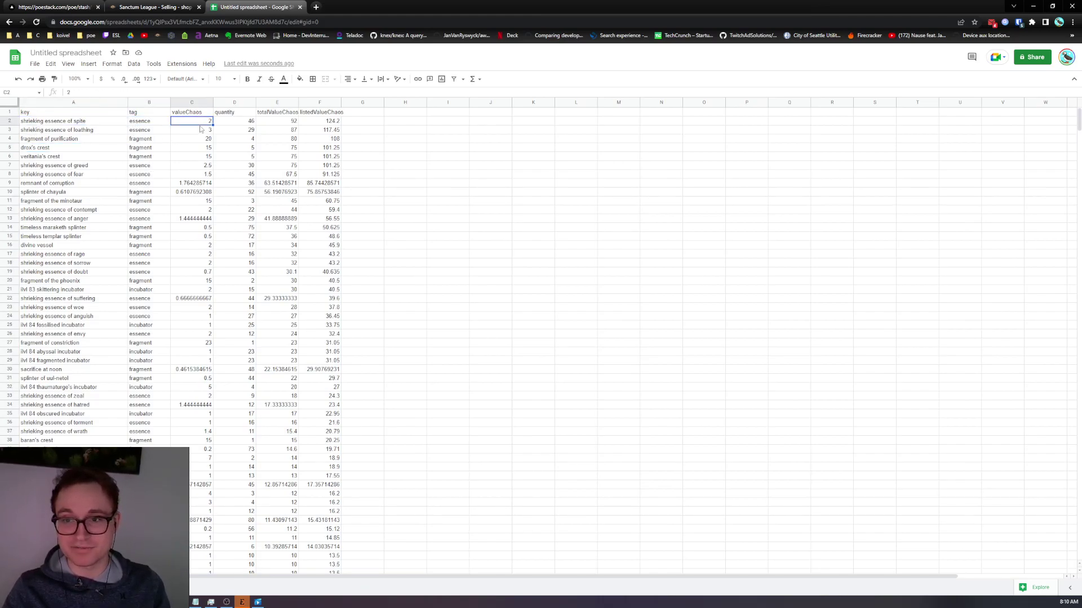
click(251, 122)
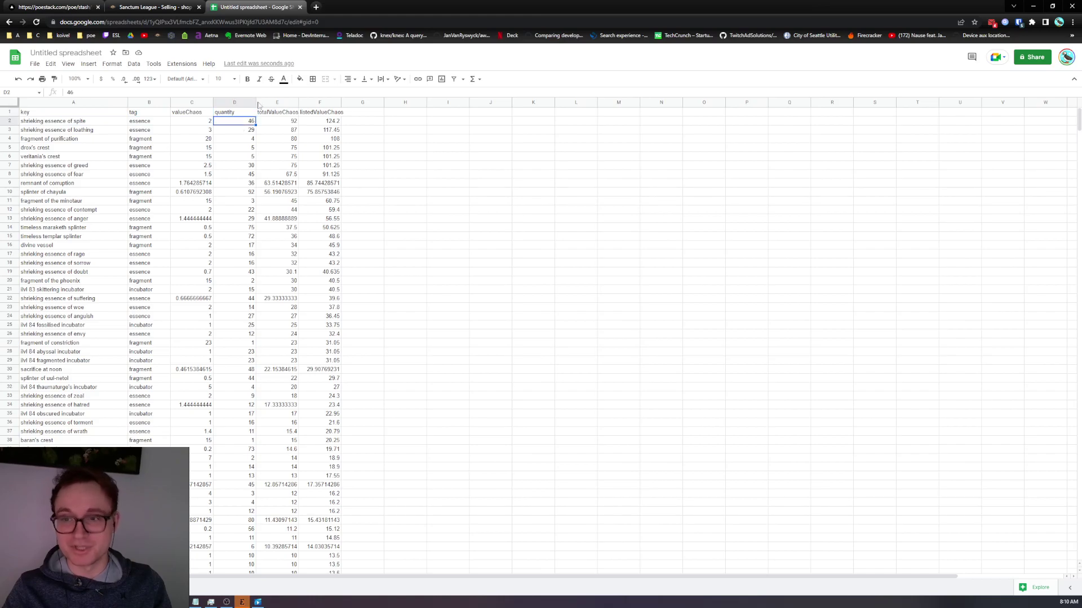
scroll(212, 386, down, 10)
scroll(213, 386, up, 10)
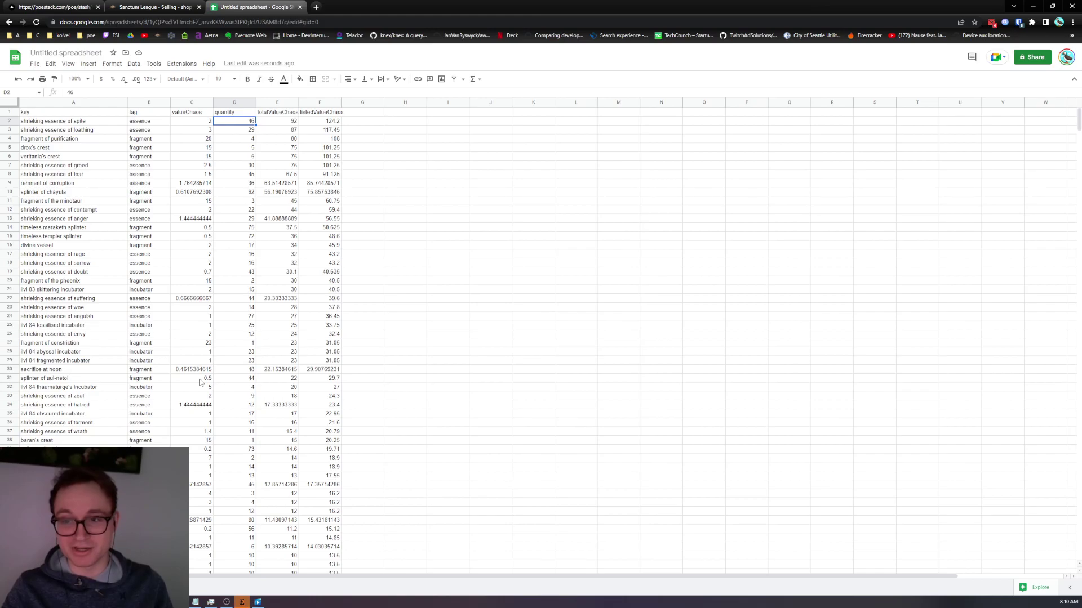
Return to PoeStack, close the export dialog, and view the shop thread on the Path of Exile forum.
click(54, 7)
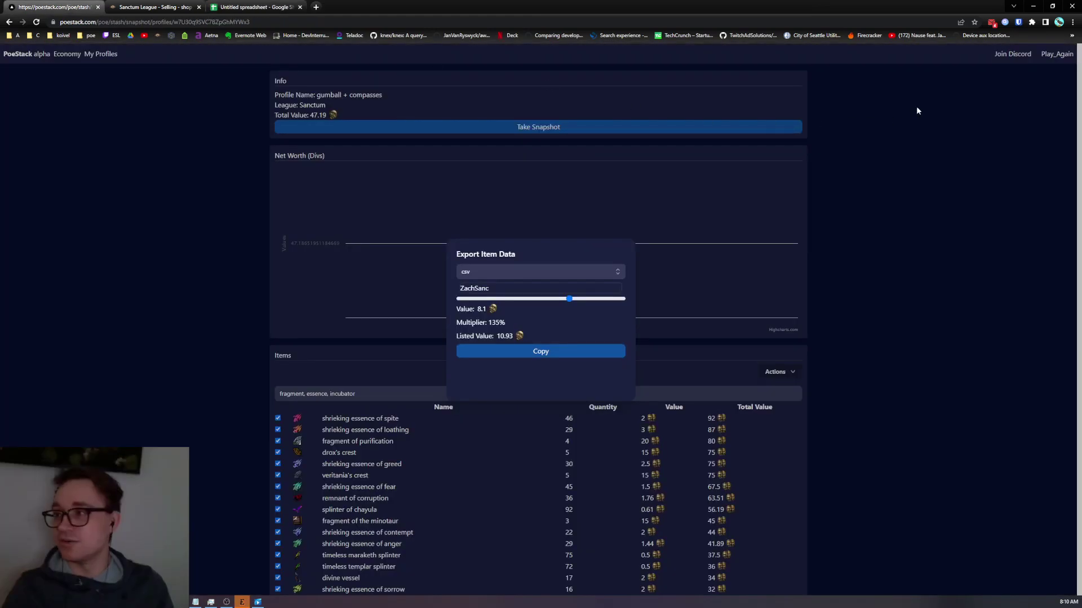
click(989, 85)
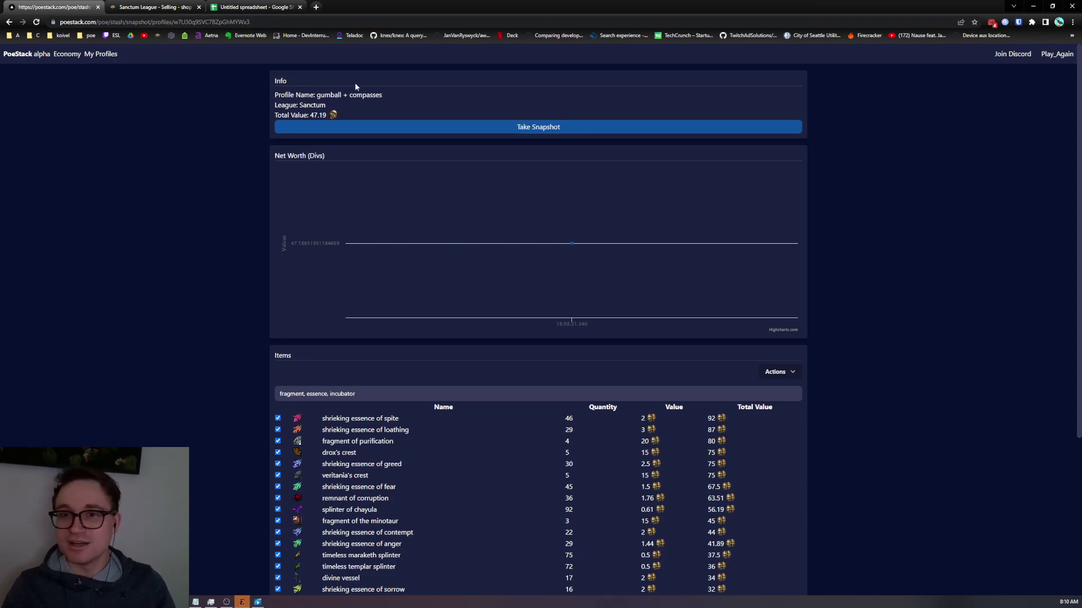
click(153, 7)
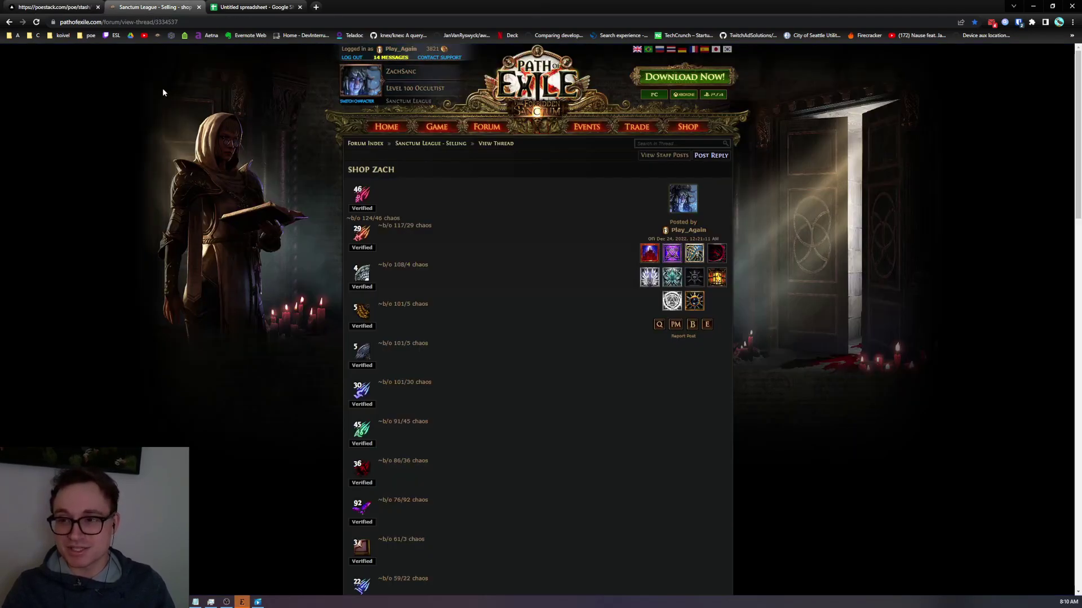
Open PoeStack's Economy page and view the Sanctum league prices for the logbook and atlas memory categories.
click(50, 4)
click(56, 55)
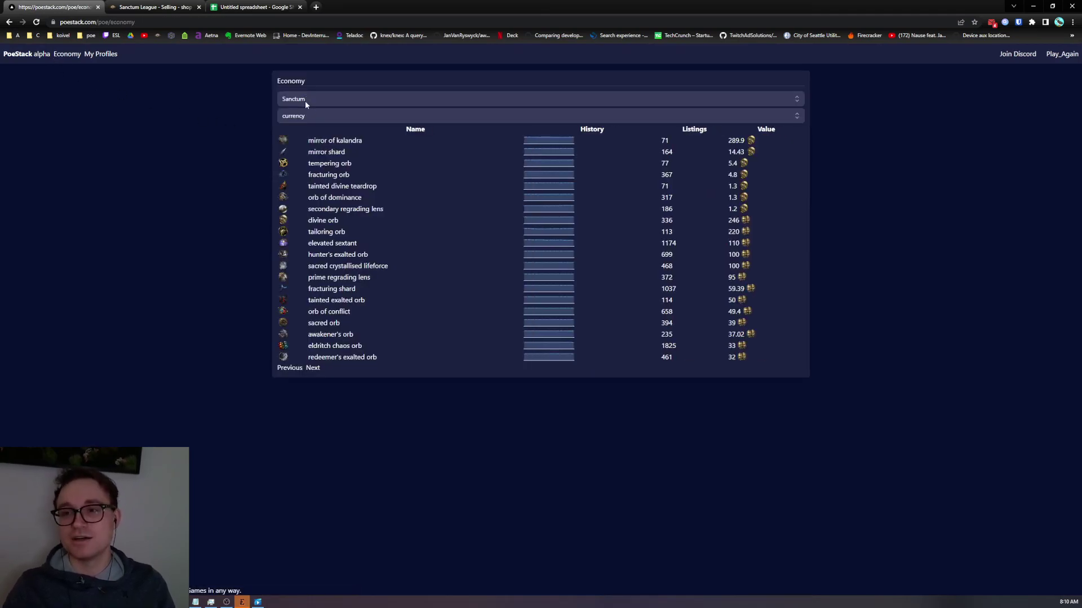
click(299, 117)
scroll(338, 194, down, 3)
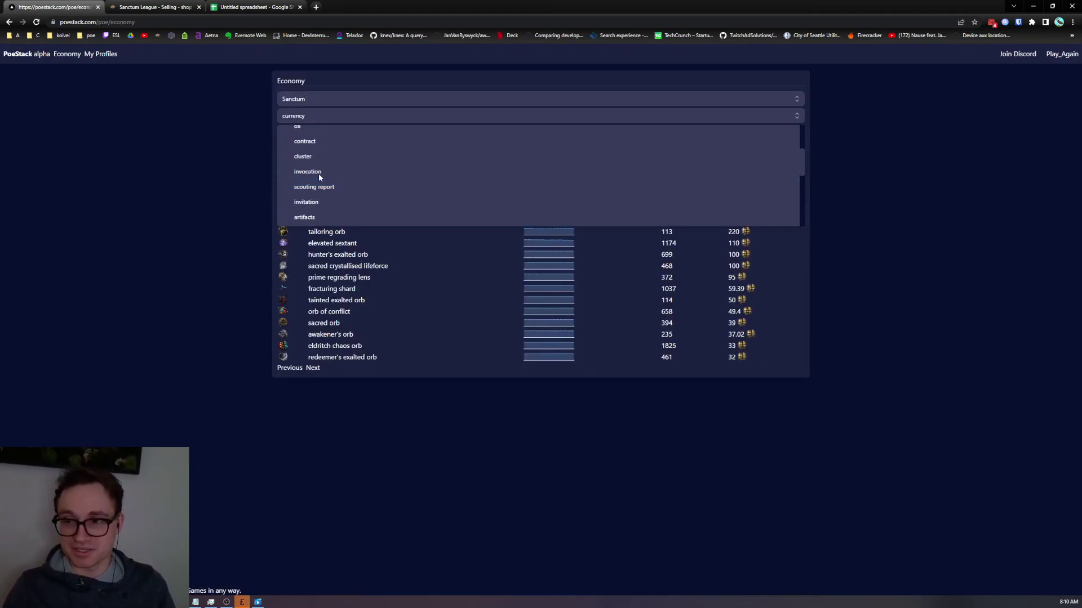
scroll(326, 177, down, 2)
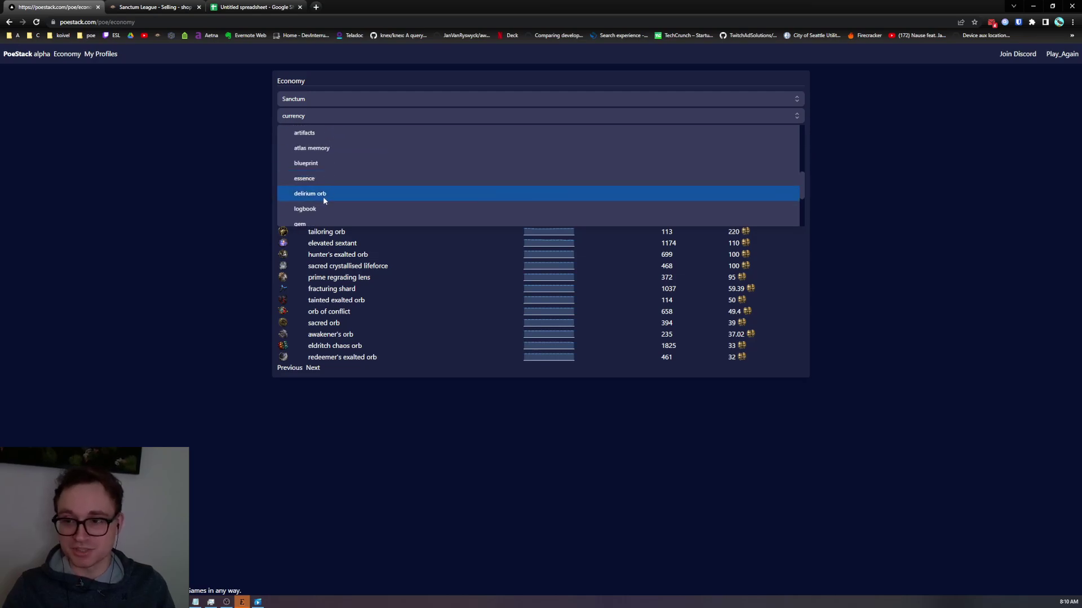
click(318, 210)
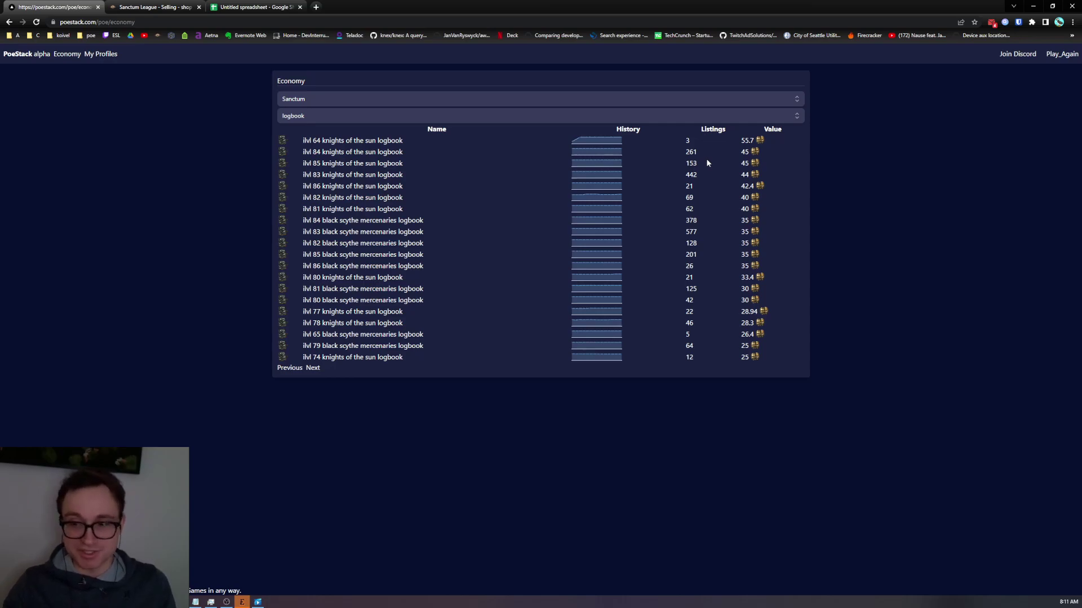
click(314, 117)
click(351, 161)
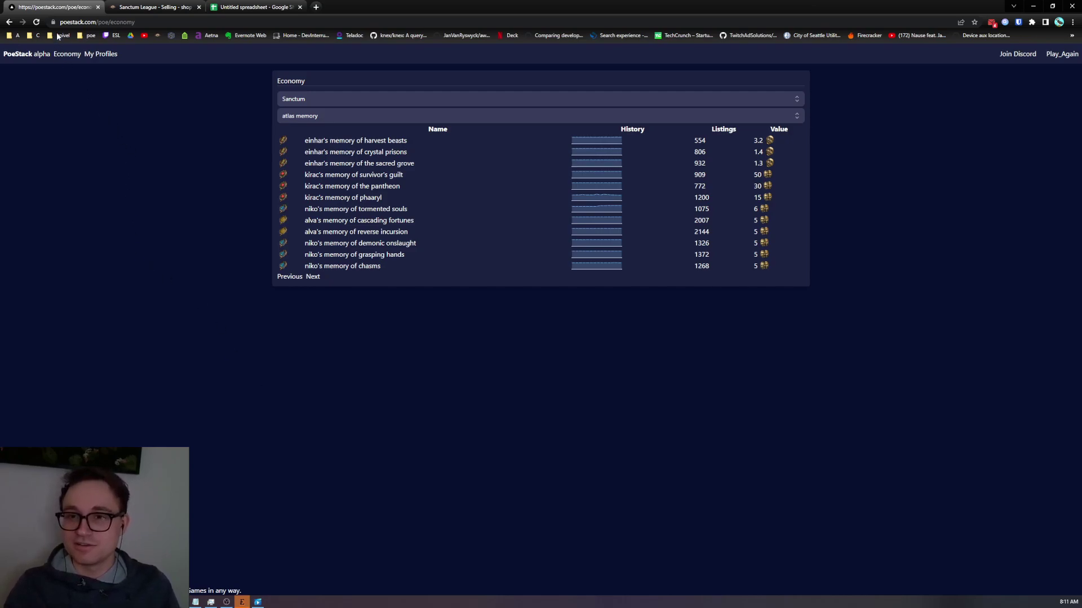
Open the "good" profile from the saved profiles and examine its net worth graph and item list.
click(107, 53)
click(286, 116)
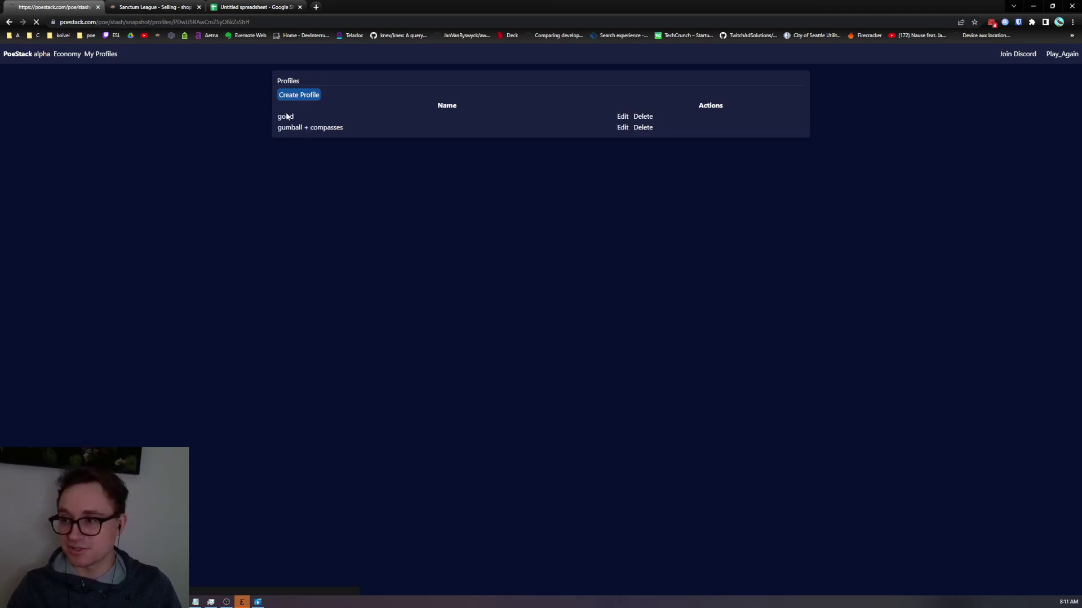
scroll(311, 443, down, 1)
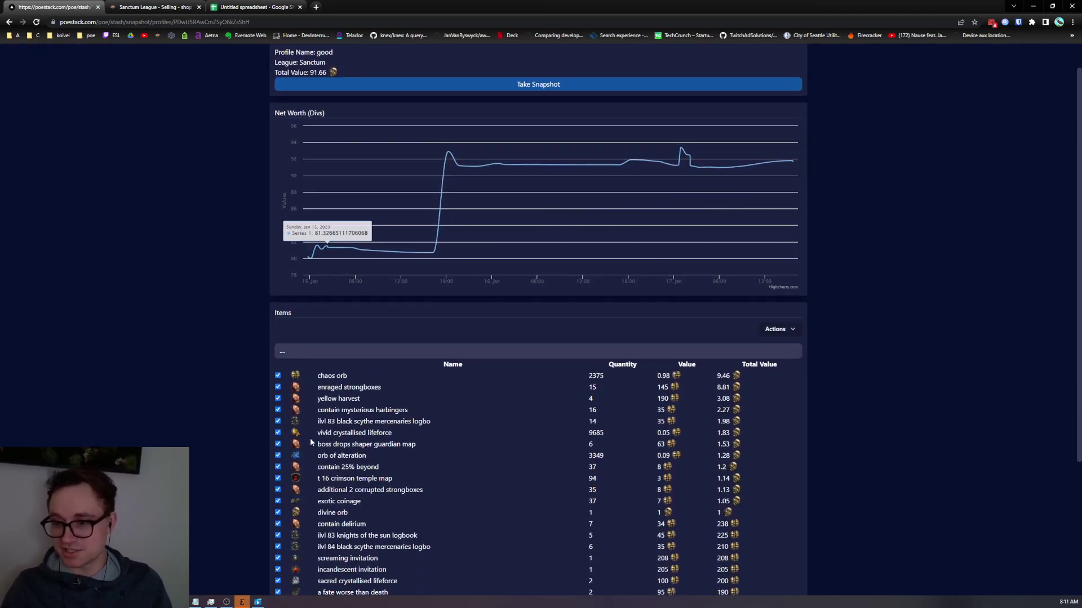
scroll(310, 443, down, 3)
scroll(420, 326, up, 4)
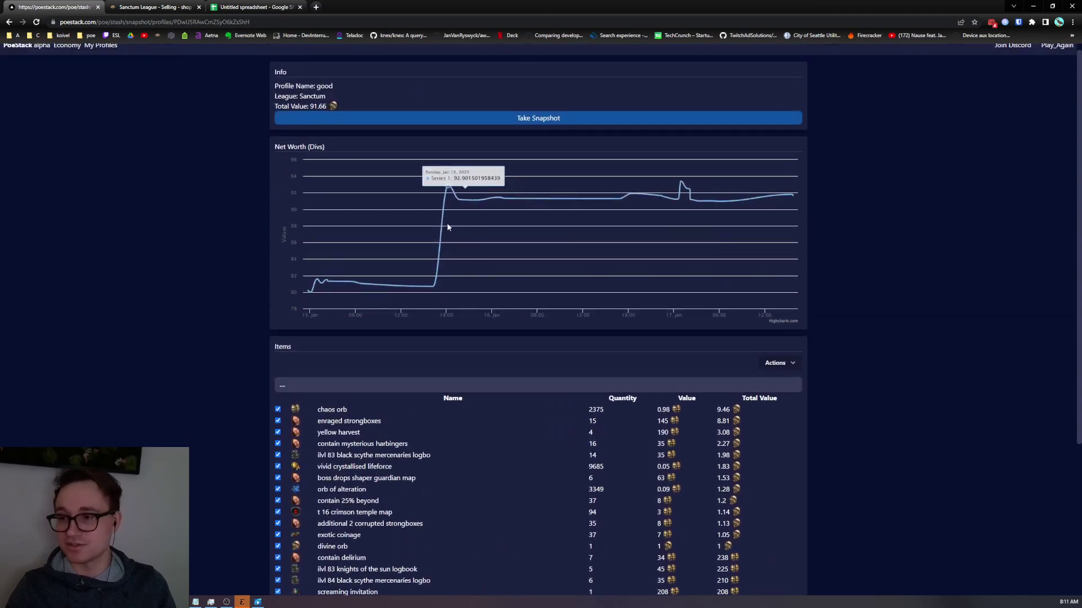